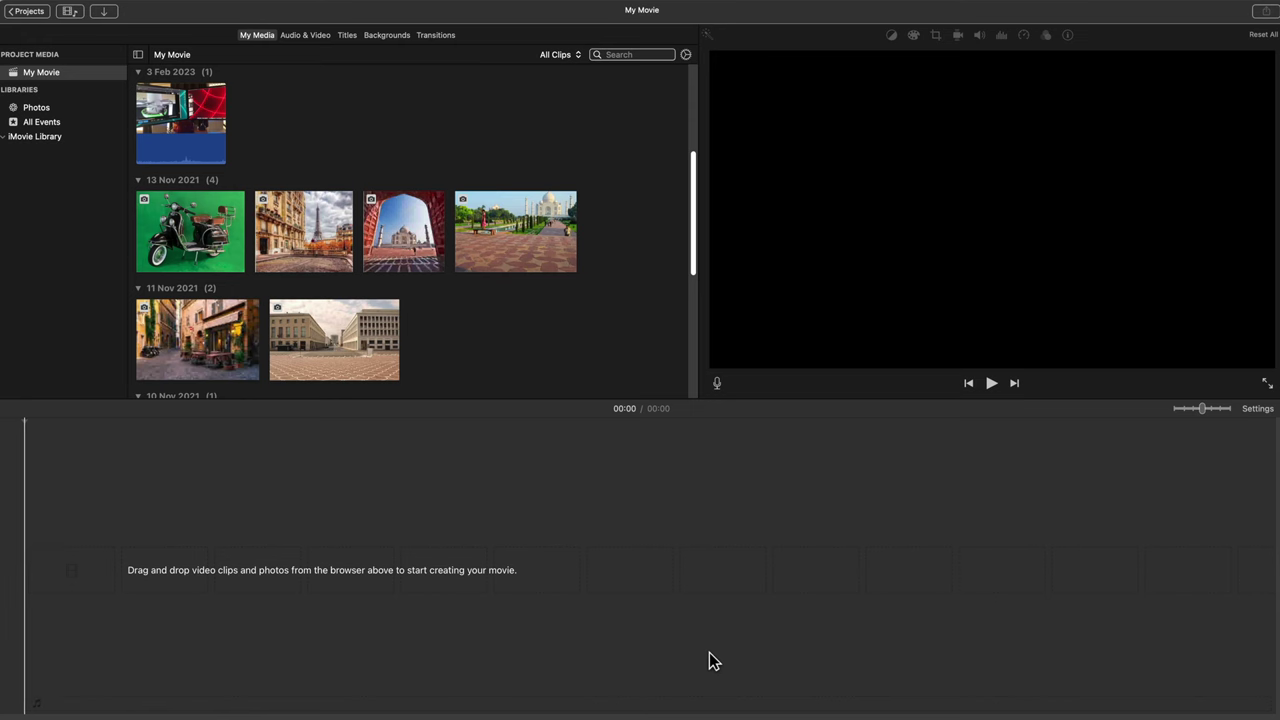
Add the plain Green background from Backgrounds to the timeline, then return to My Media
left_click(388, 37)
scroll(310, 288, "down", 3)
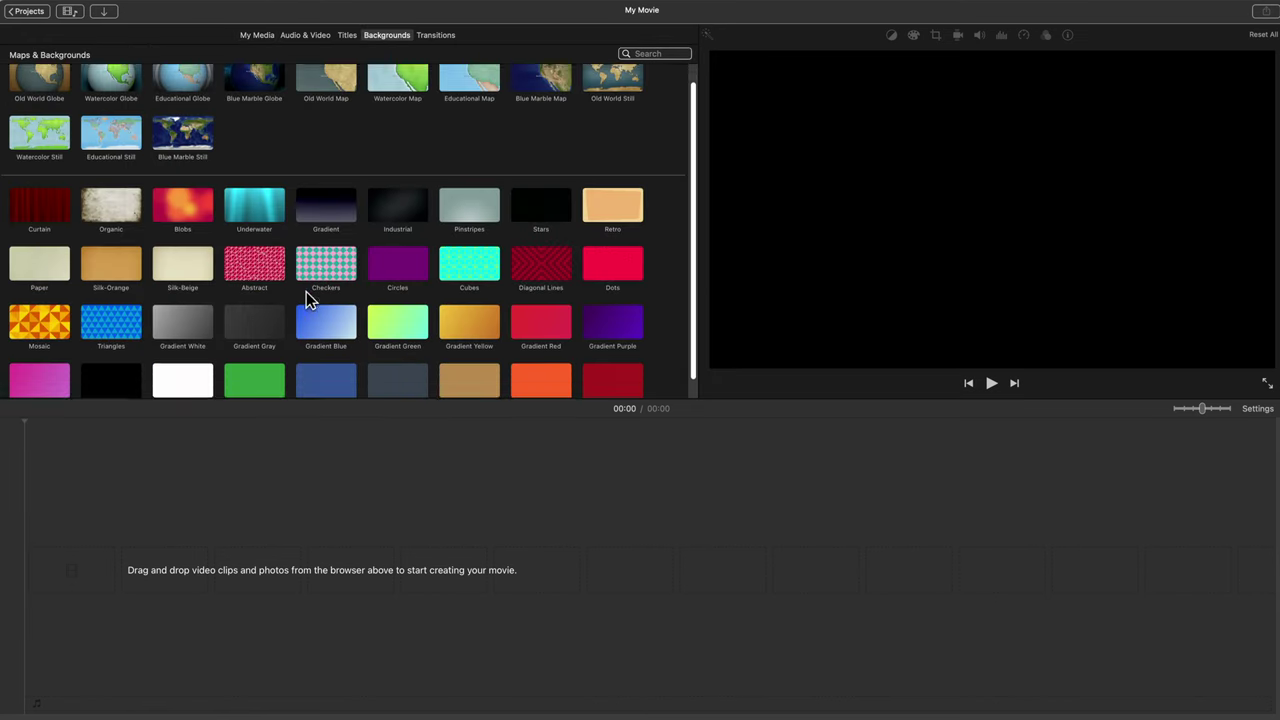
left_click(265, 373)
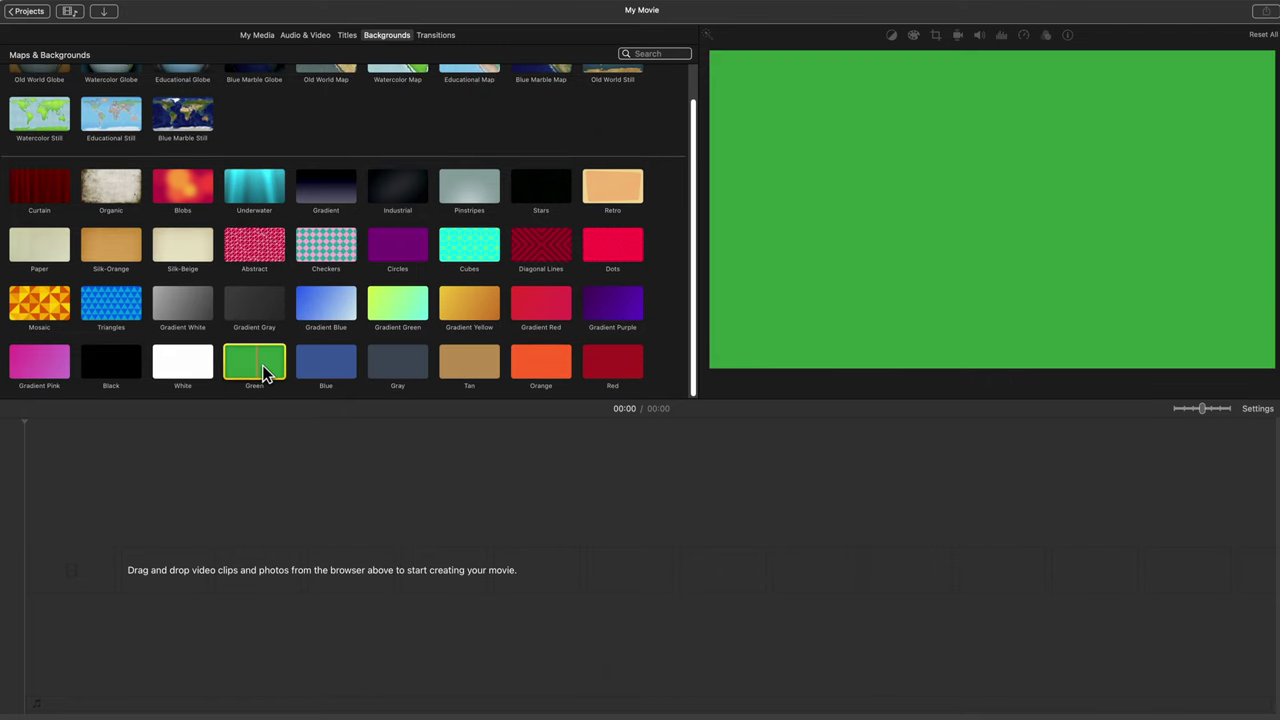
left_click_drag(265, 373, 182, 578)
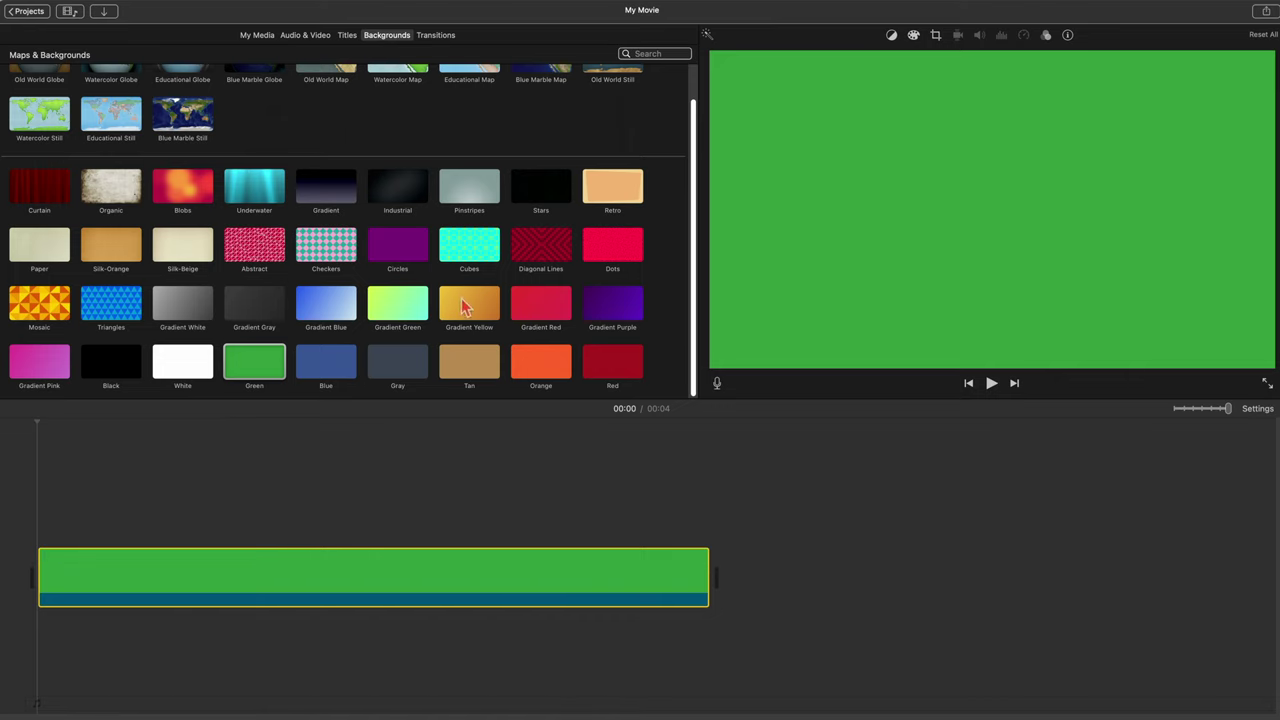
scroll(339, 108, "up", 2)
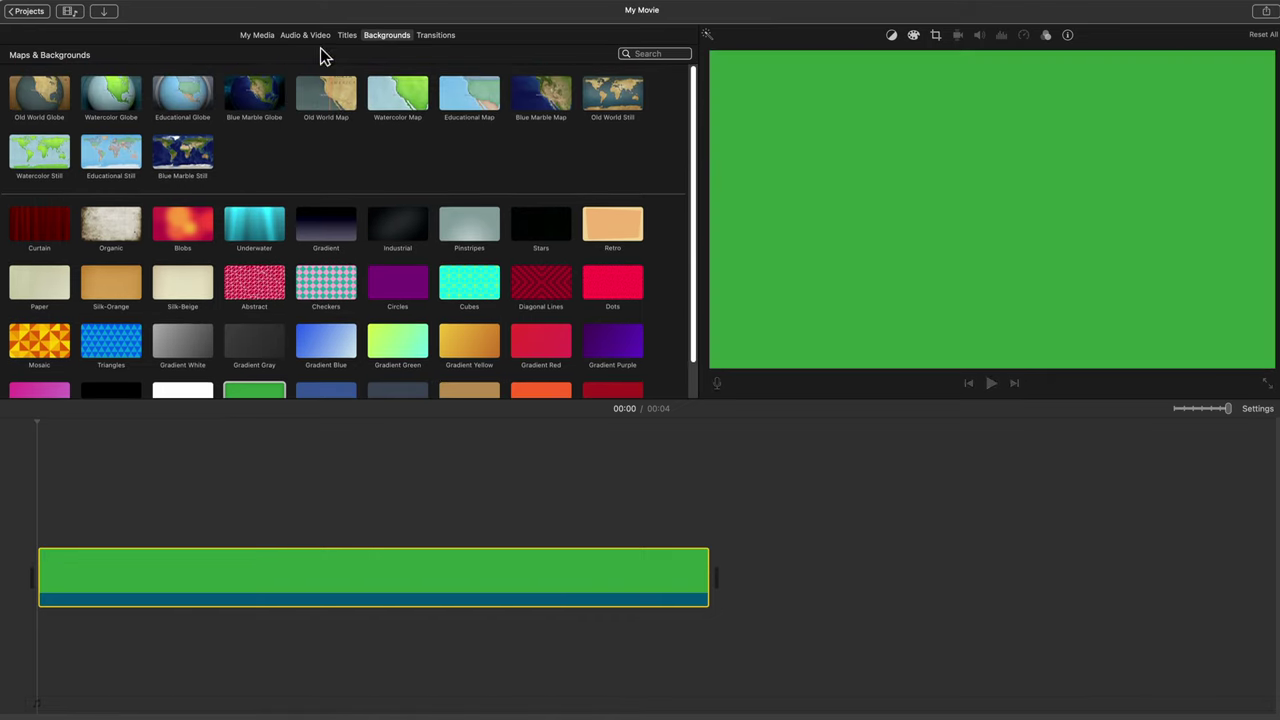
left_click(264, 40)
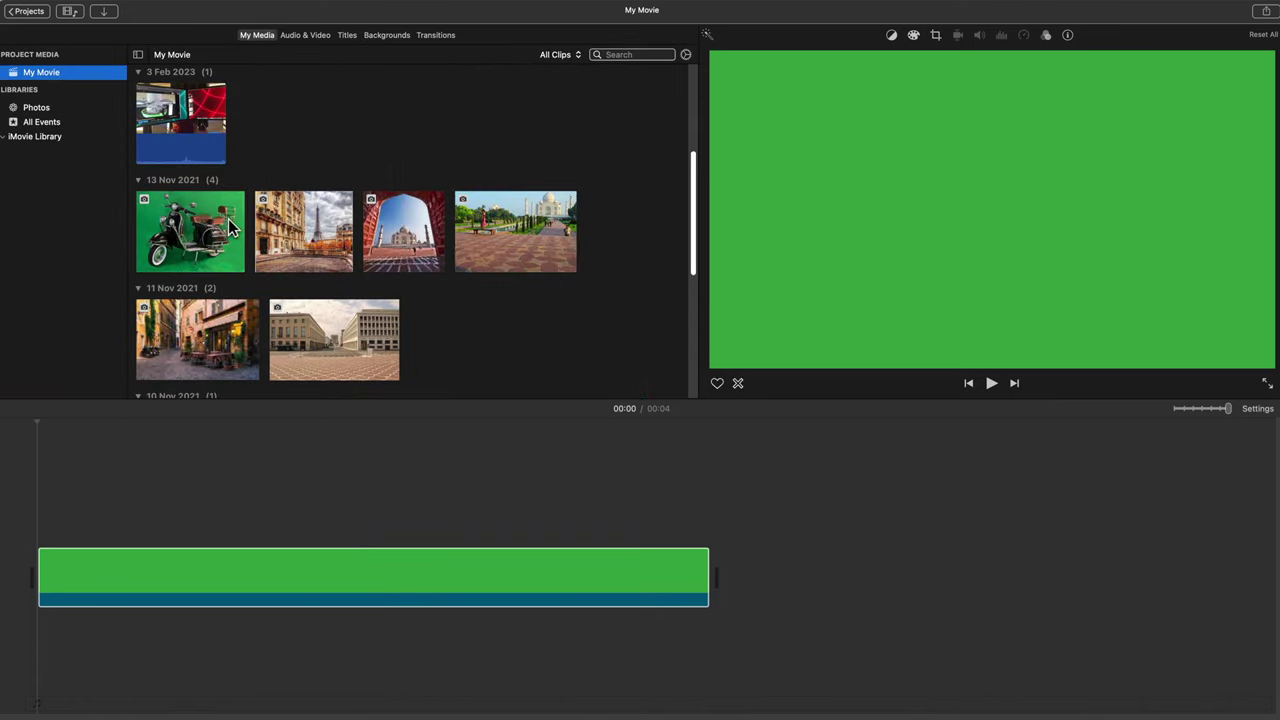
Layer the scooter clip above the Green background and stretch both to about 31 seconds
left_click_drag(207, 247, 40, 508)
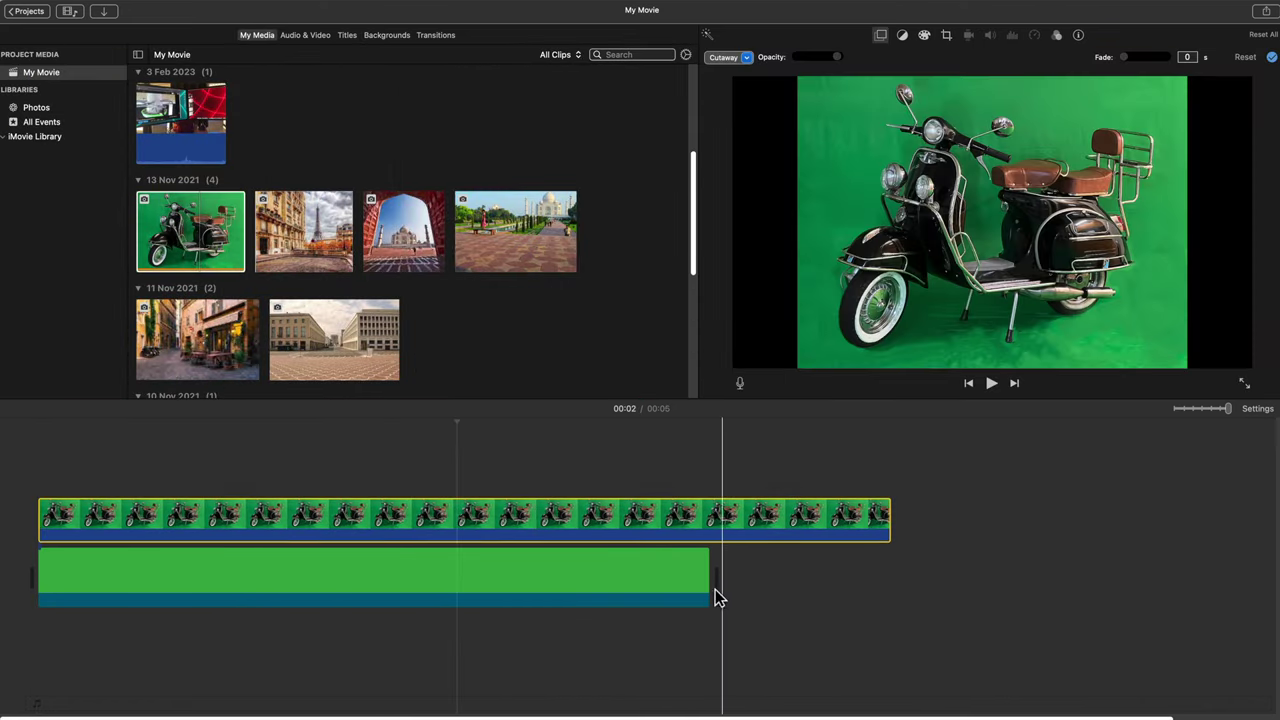
left_click_drag(716, 594, 114, 609)
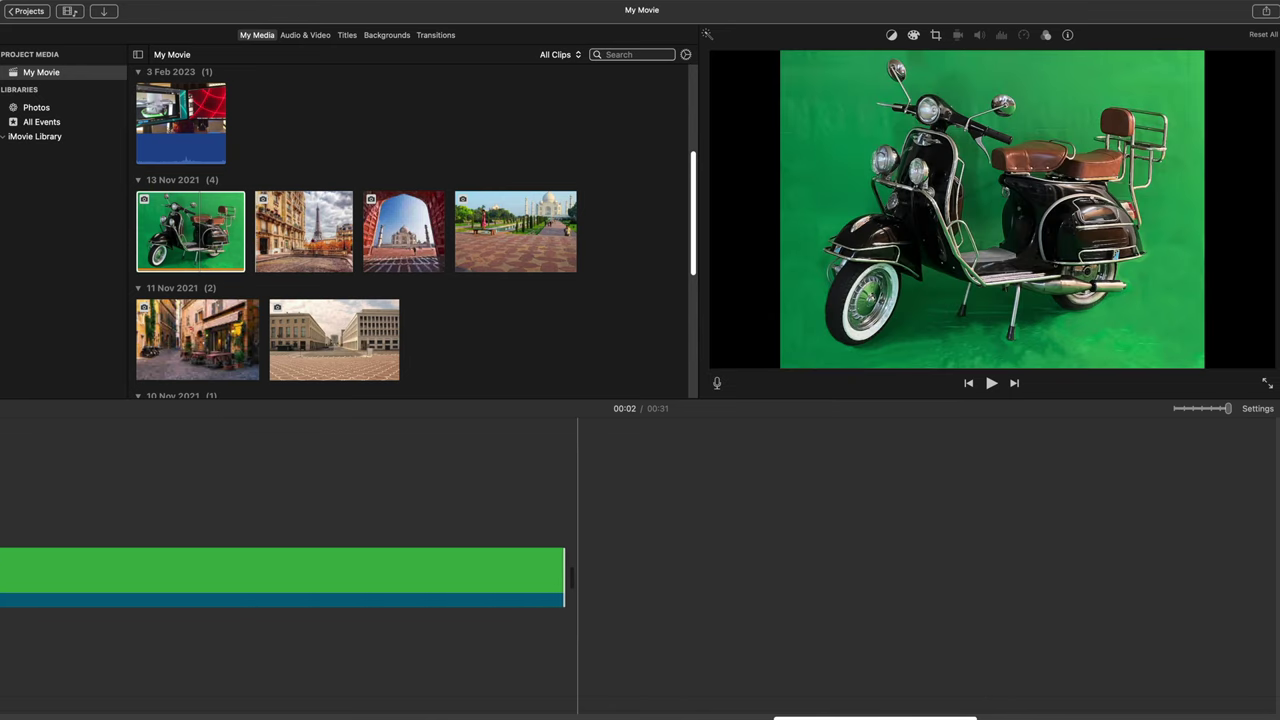
left_click_drag(830, 716, 163, 686)
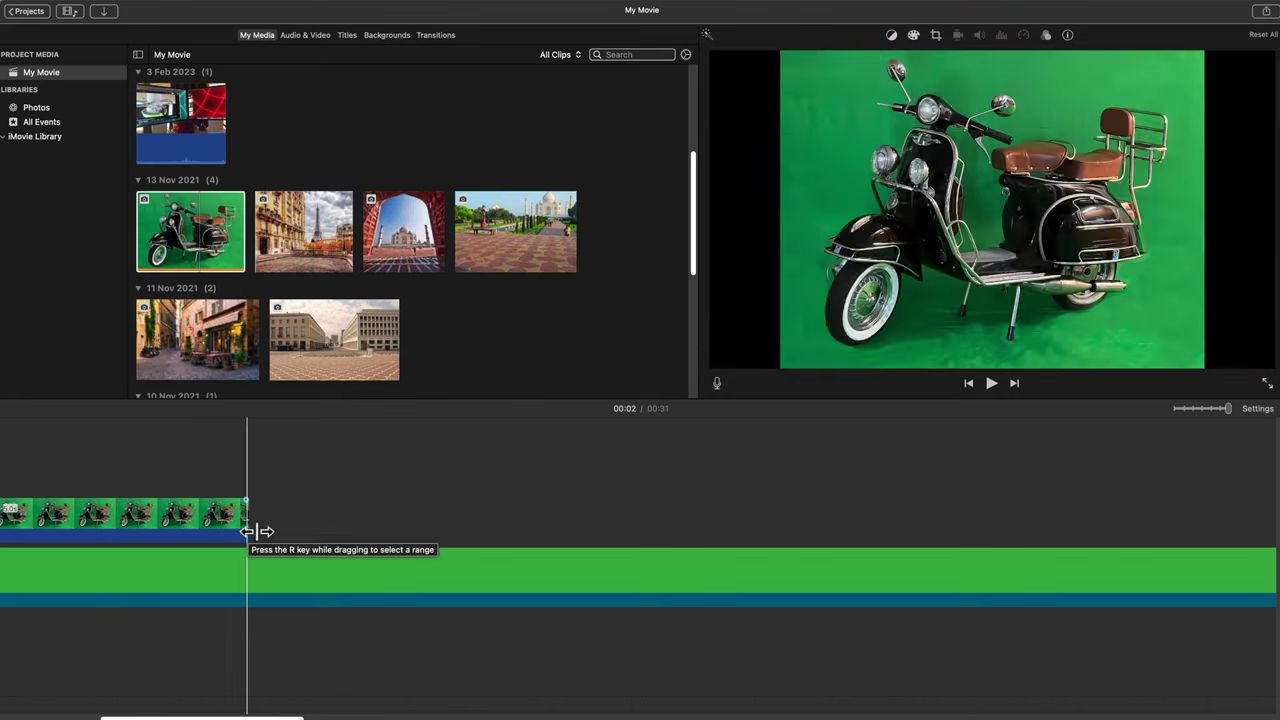
left_click_drag(257, 532, 1178, 529)
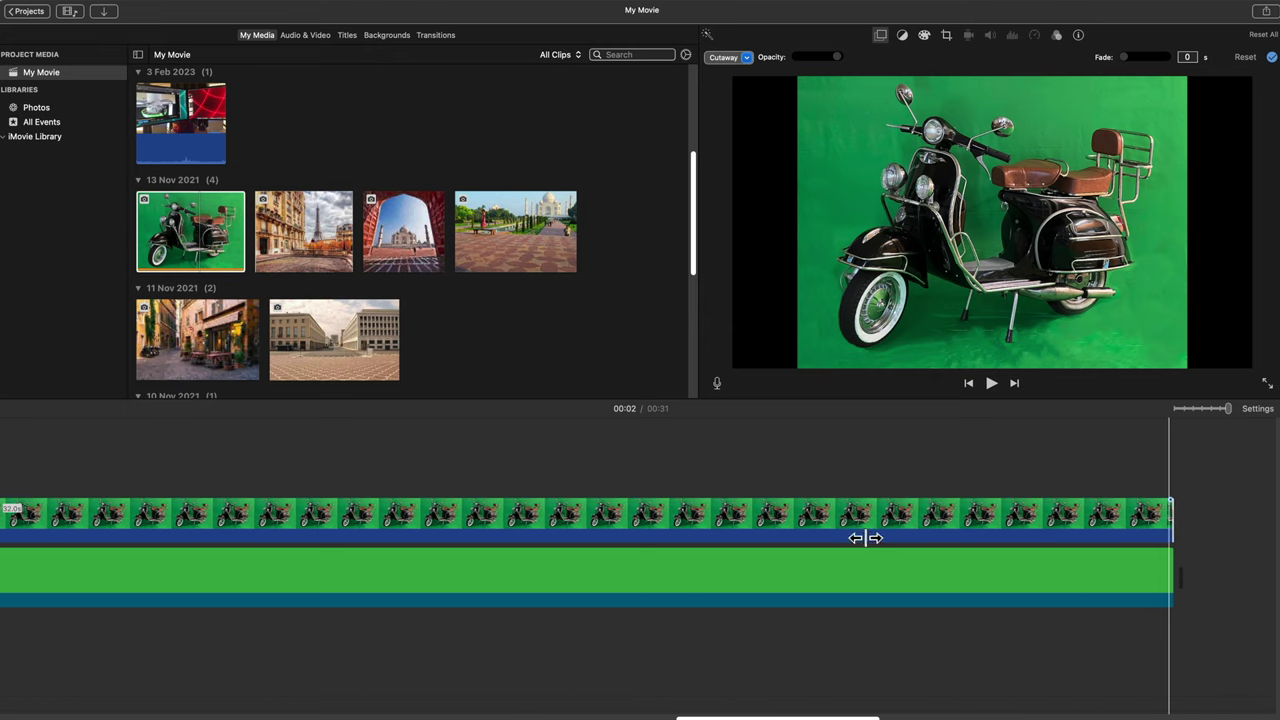
left_click(728, 522)
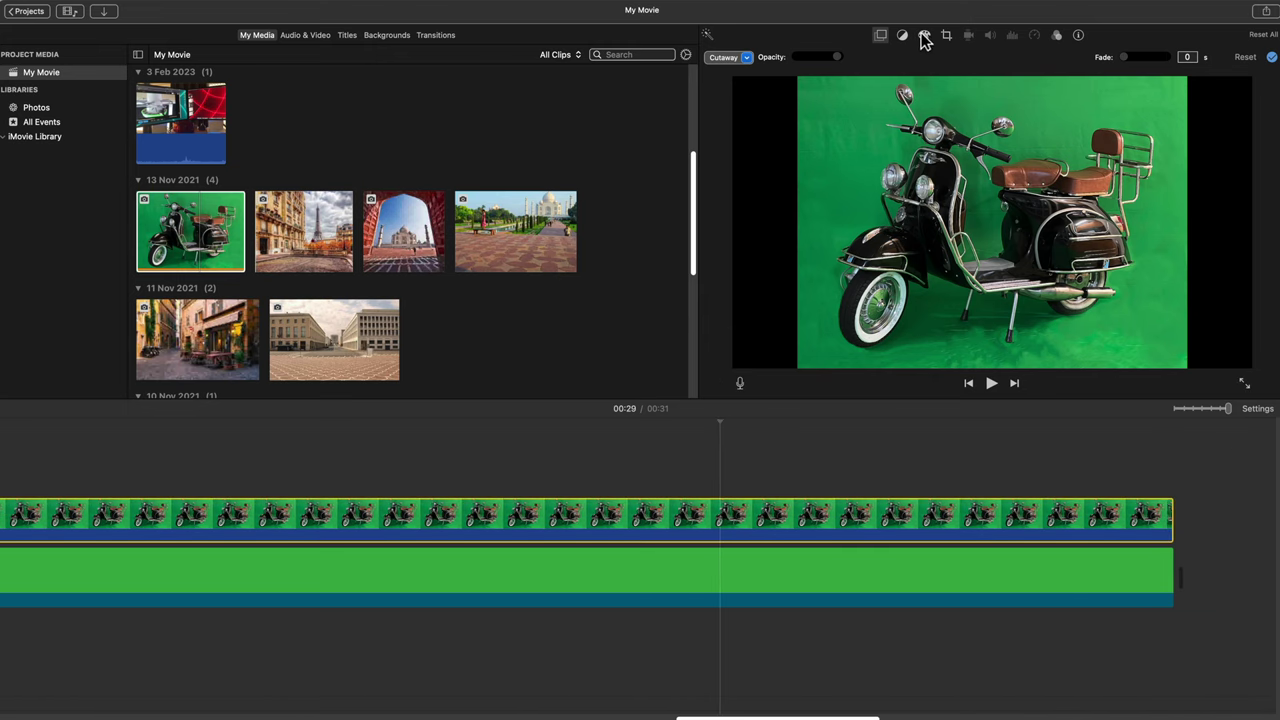
Set the scooter overlay to Green/Blue Screen and pick the Clean-up eraser
left_click(749, 58)
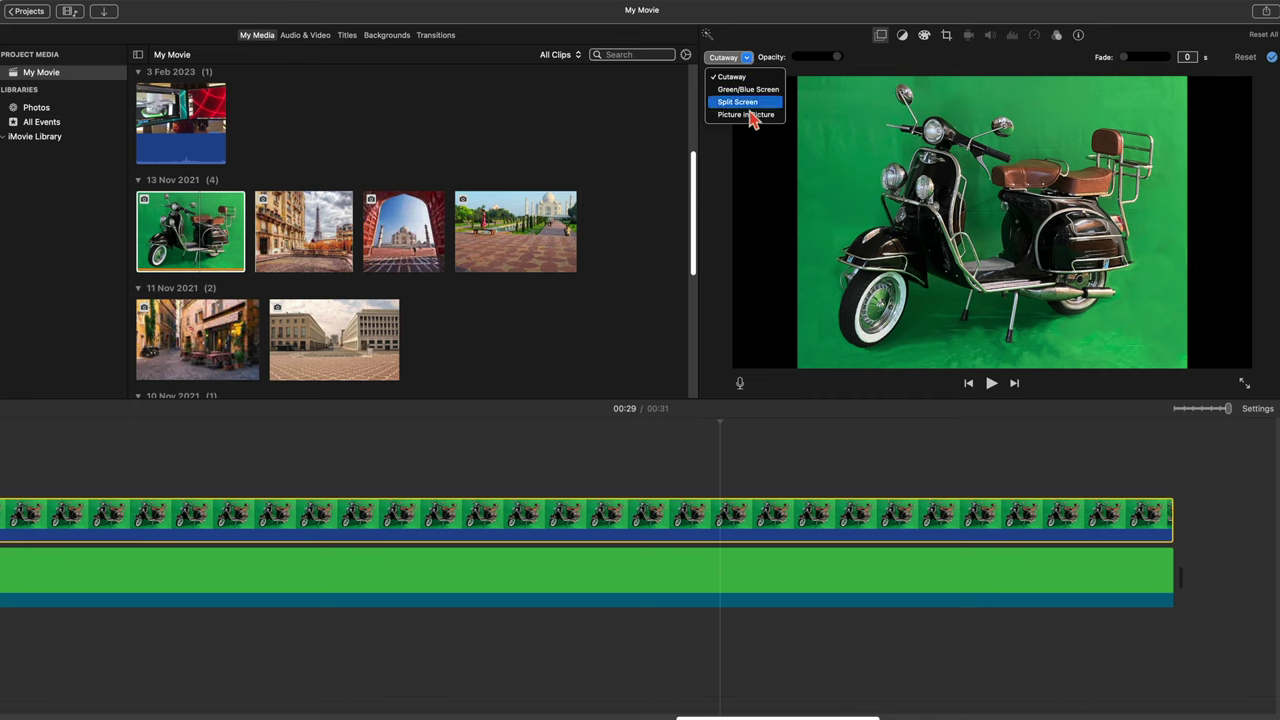
left_click(747, 90)
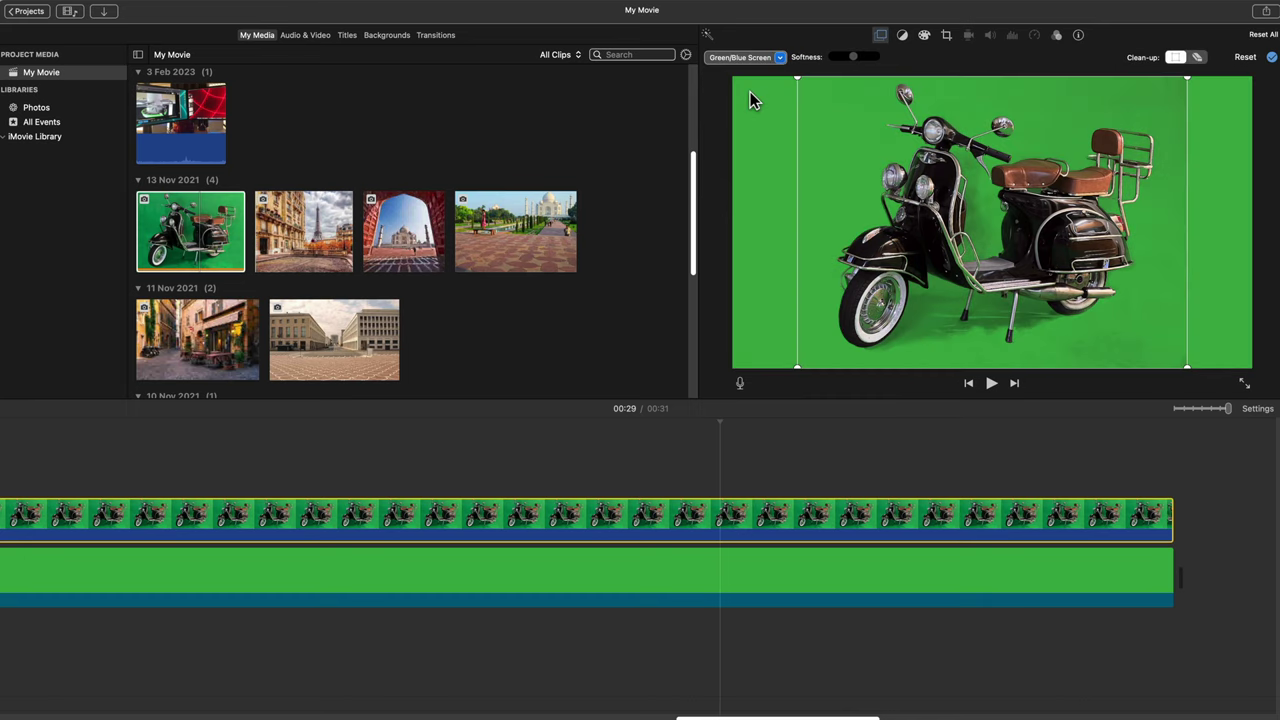
left_click(1199, 58)
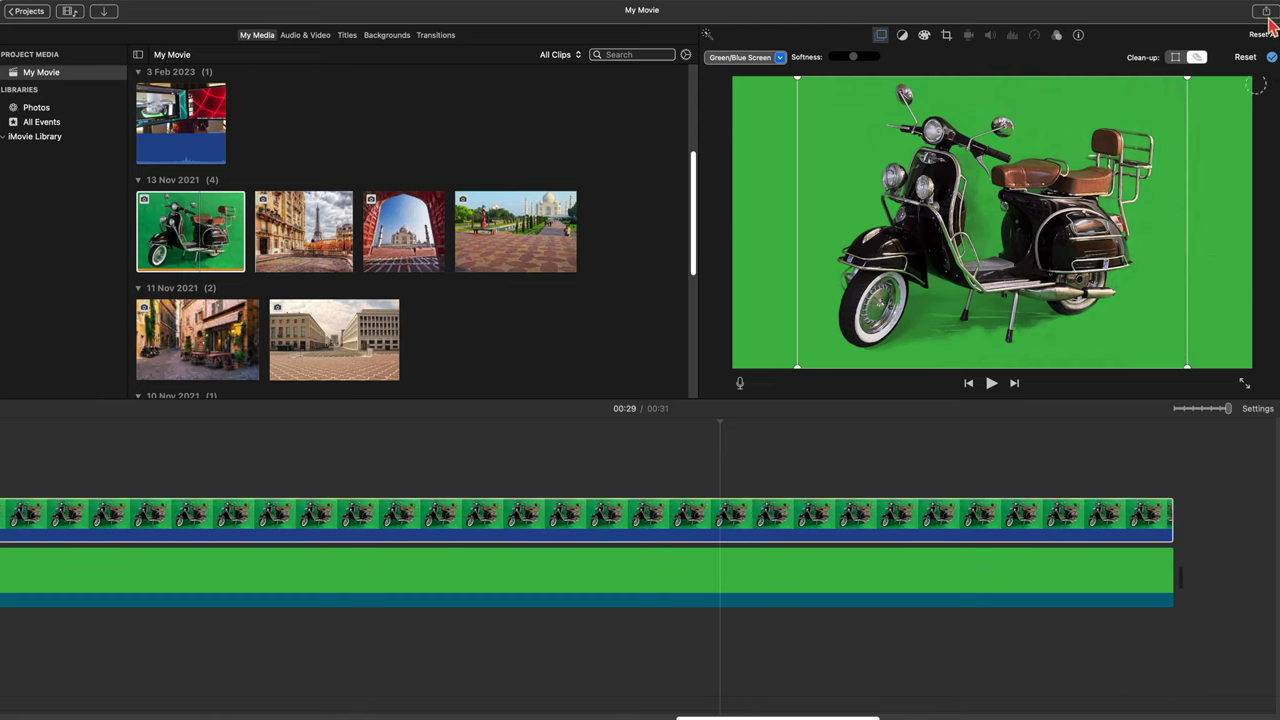
Start a file export and retitle it 'green screen 1'
left_click(1262, 412)
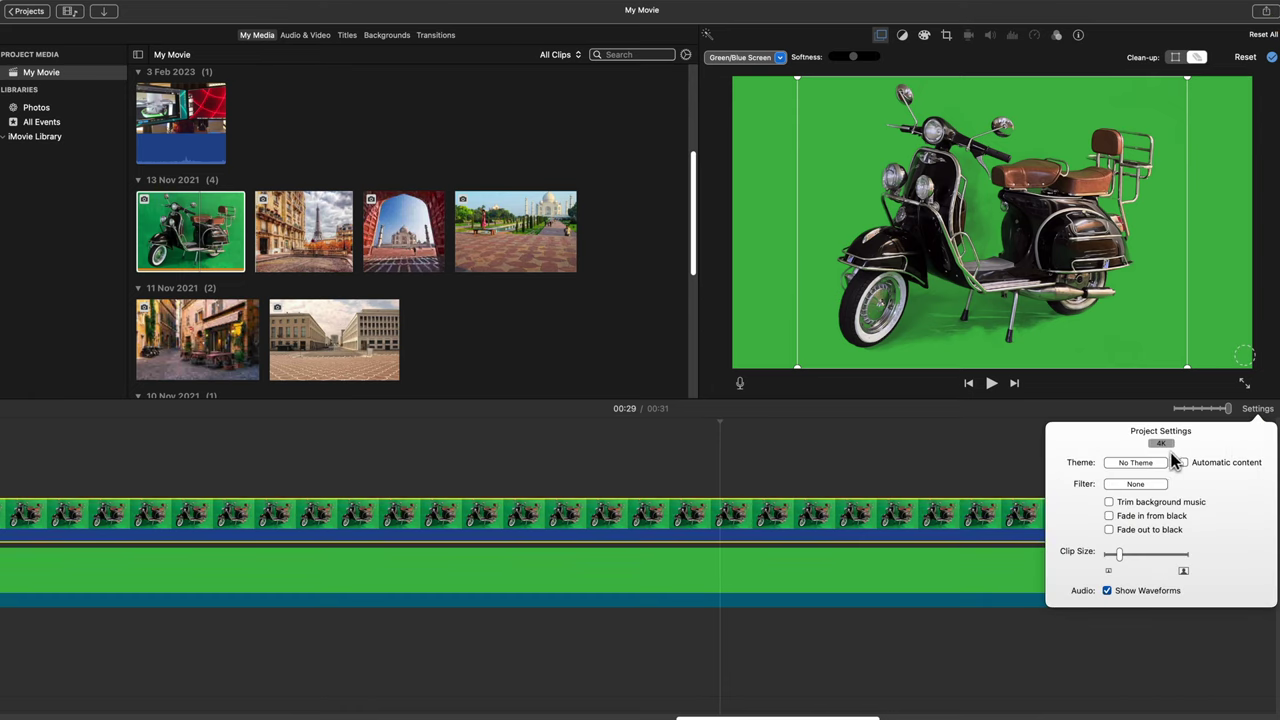
left_click(1267, 13)
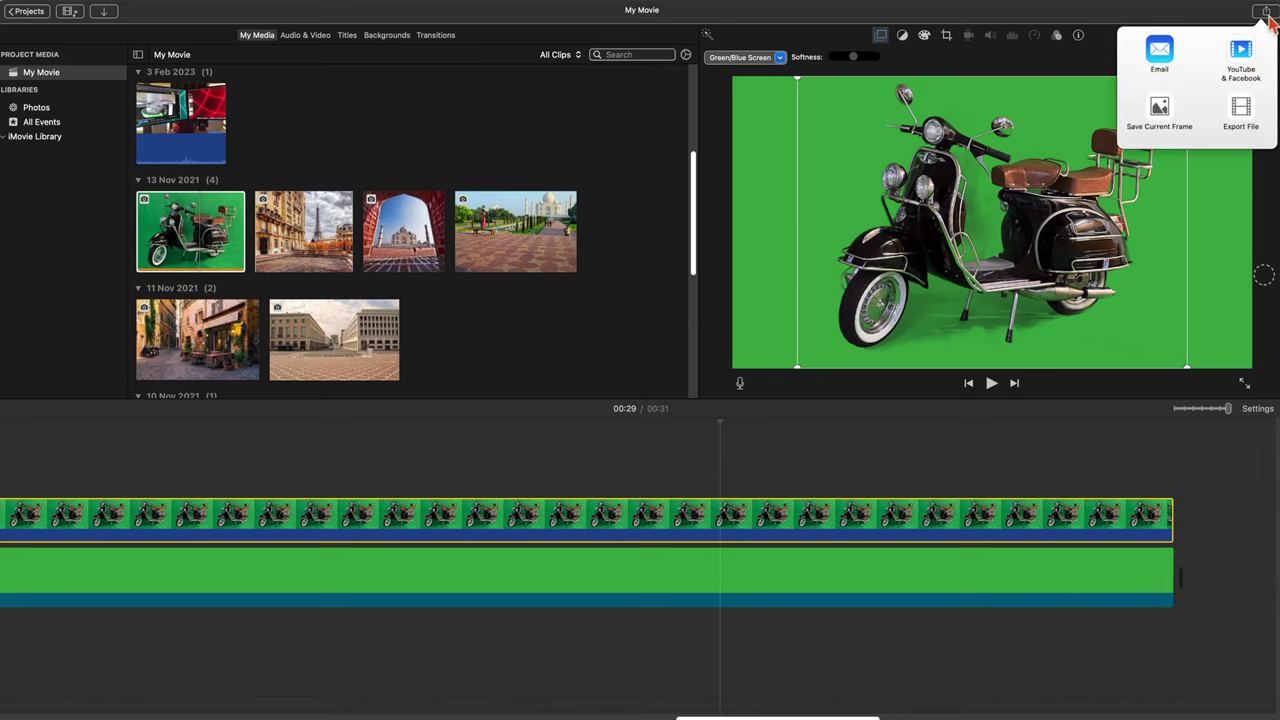
left_click(1242, 112)
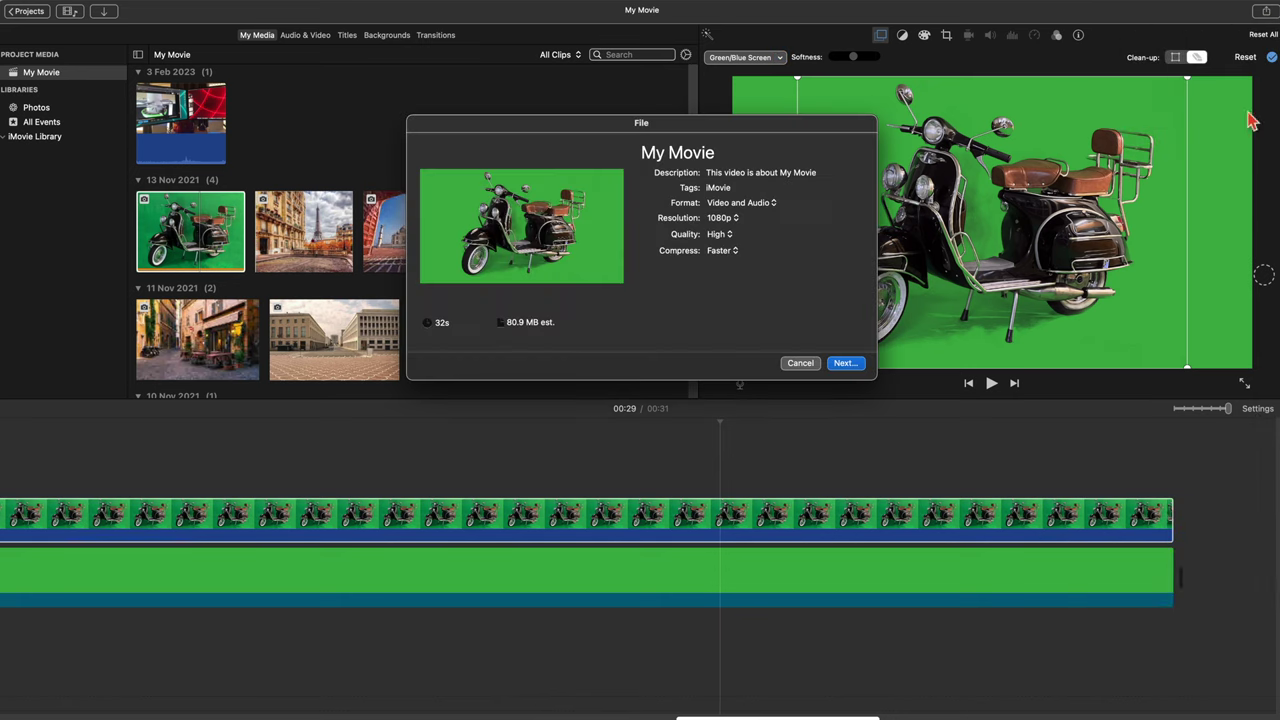
left_click(731, 156)
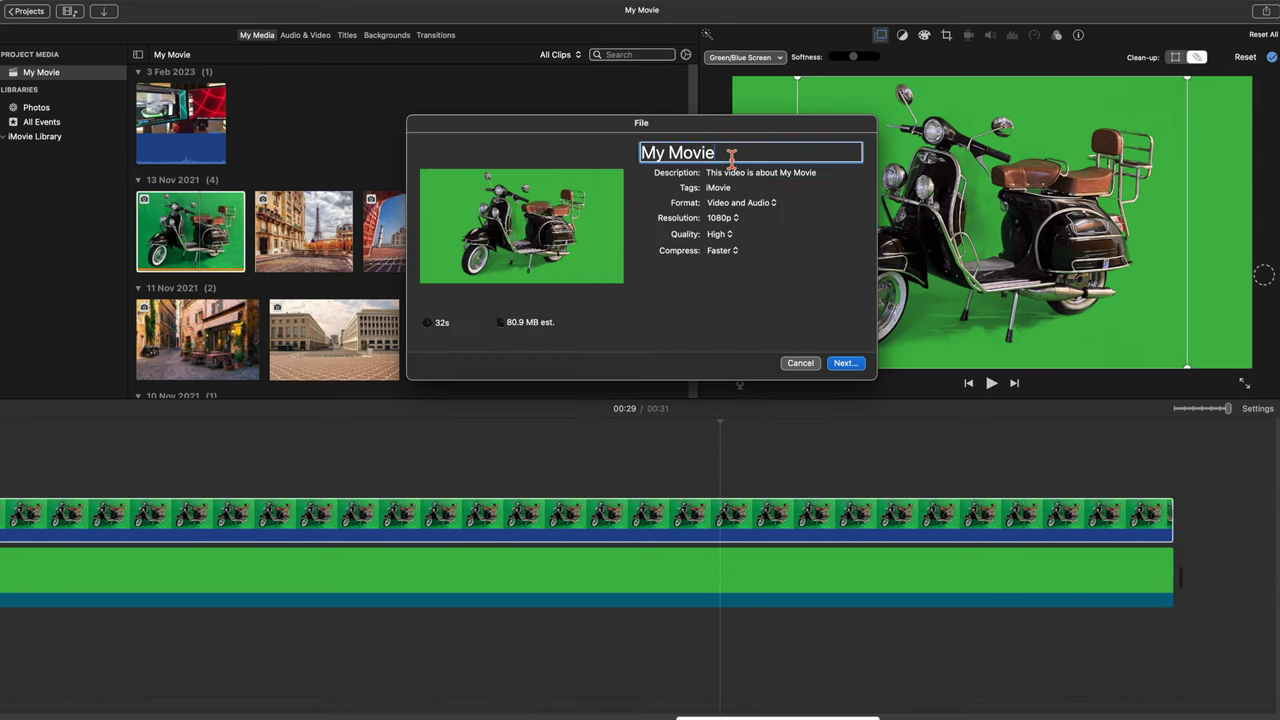
key("super+a")
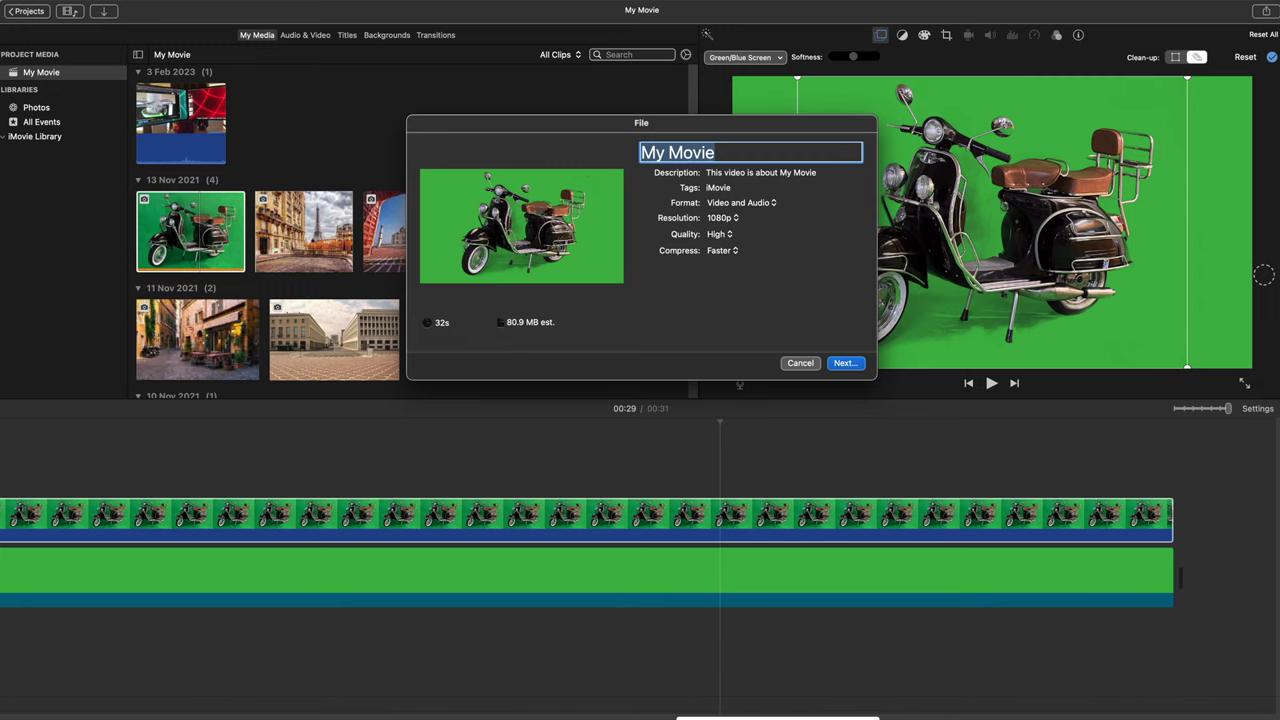
type("green s")
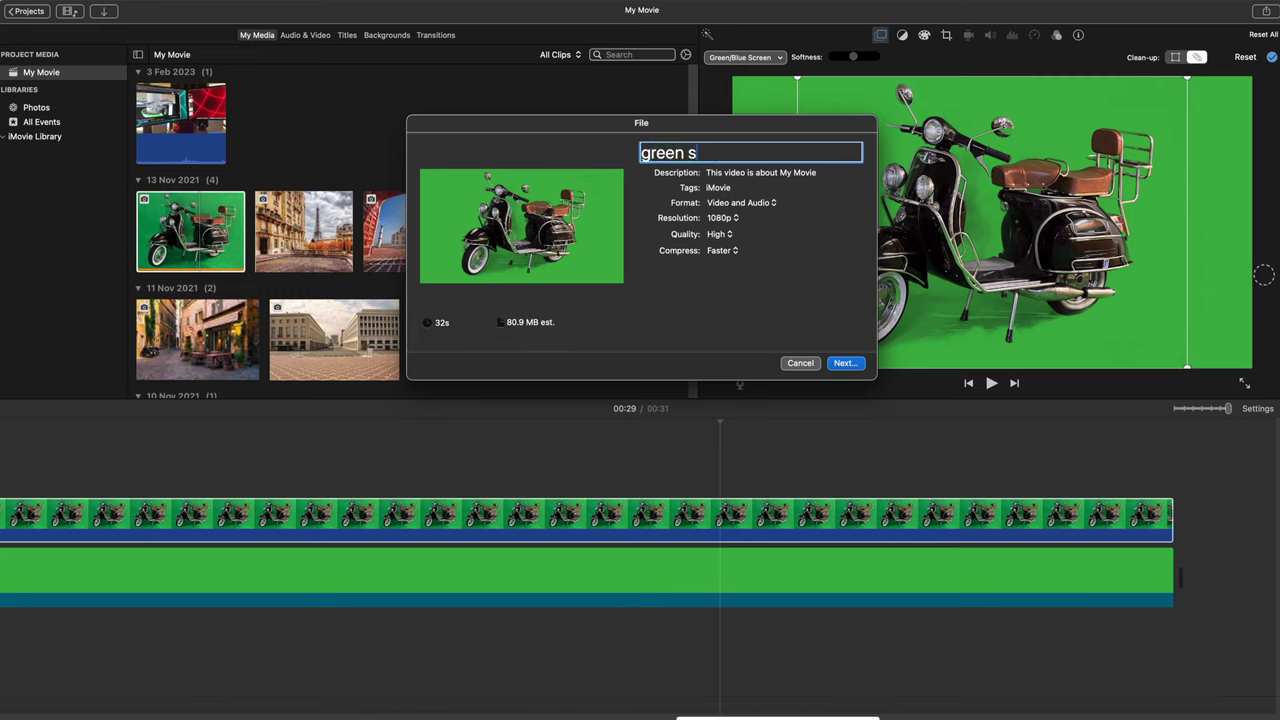
type("creen 1")
Set the export to 4K resolution, Best (ProRes) quality and Better Quality compression
left_click(733, 218)
left_click(733, 236)
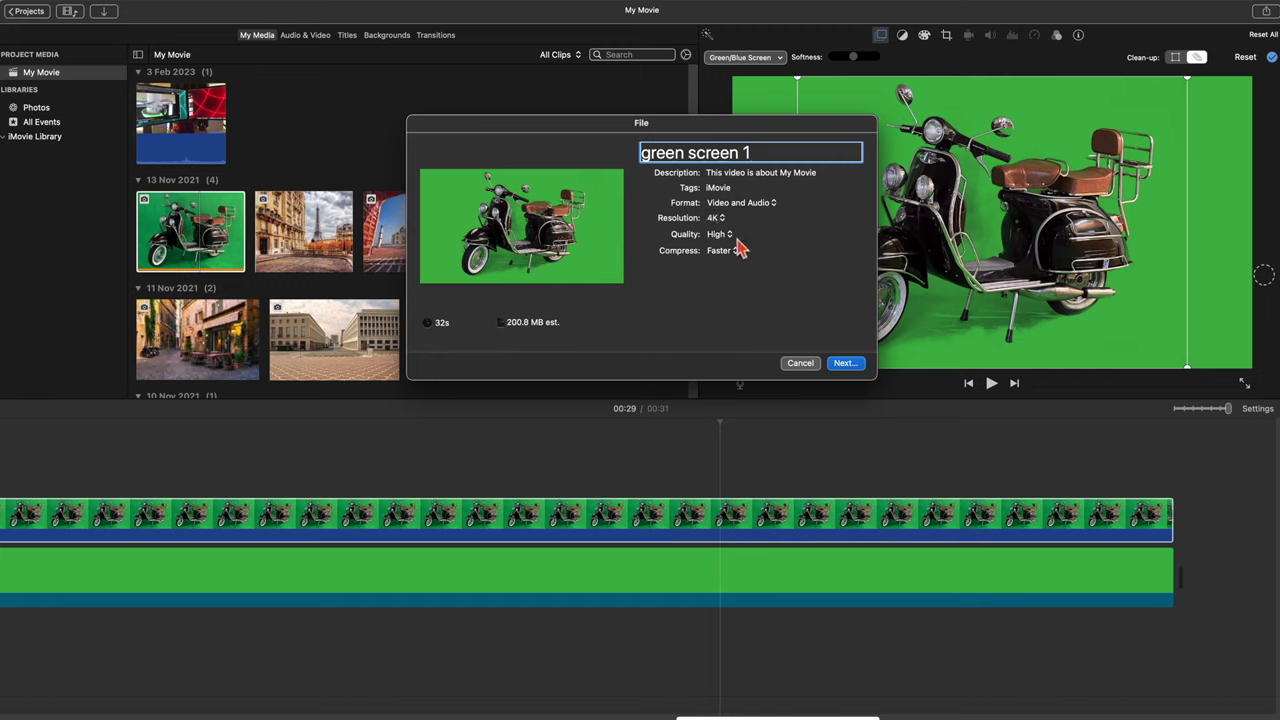
left_click(735, 238)
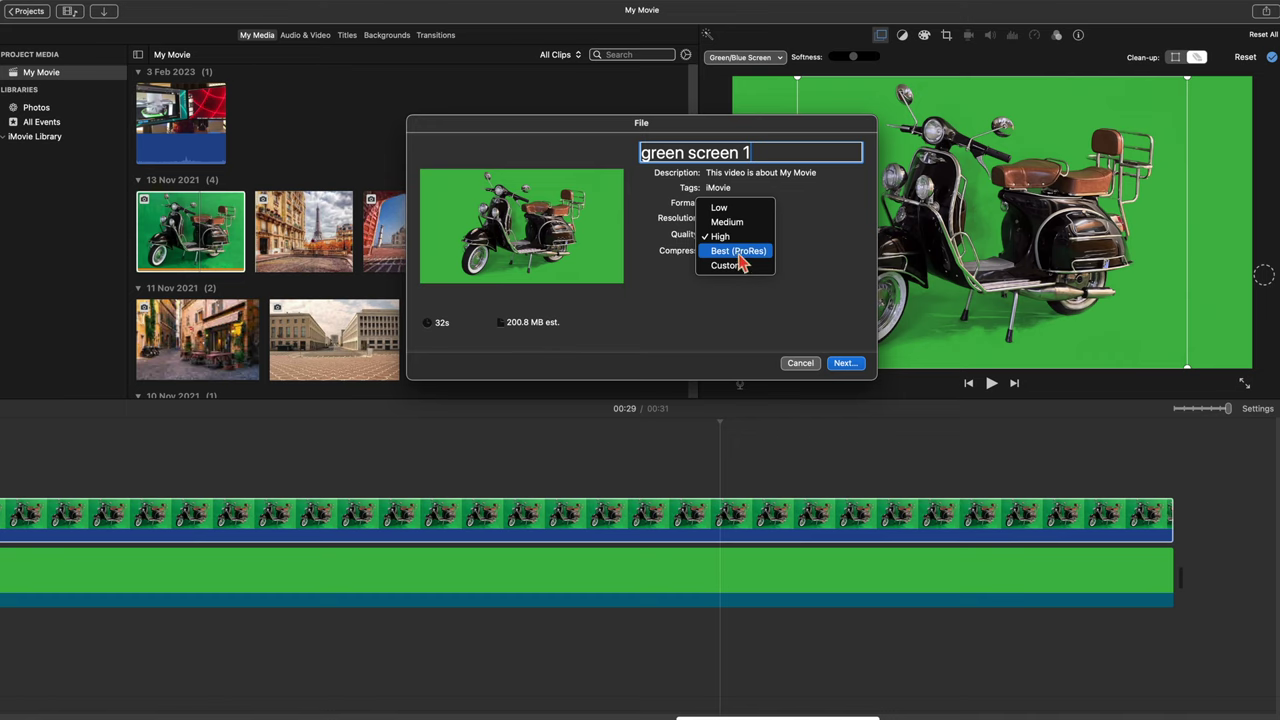
left_click(737, 251)
left_click(731, 255)
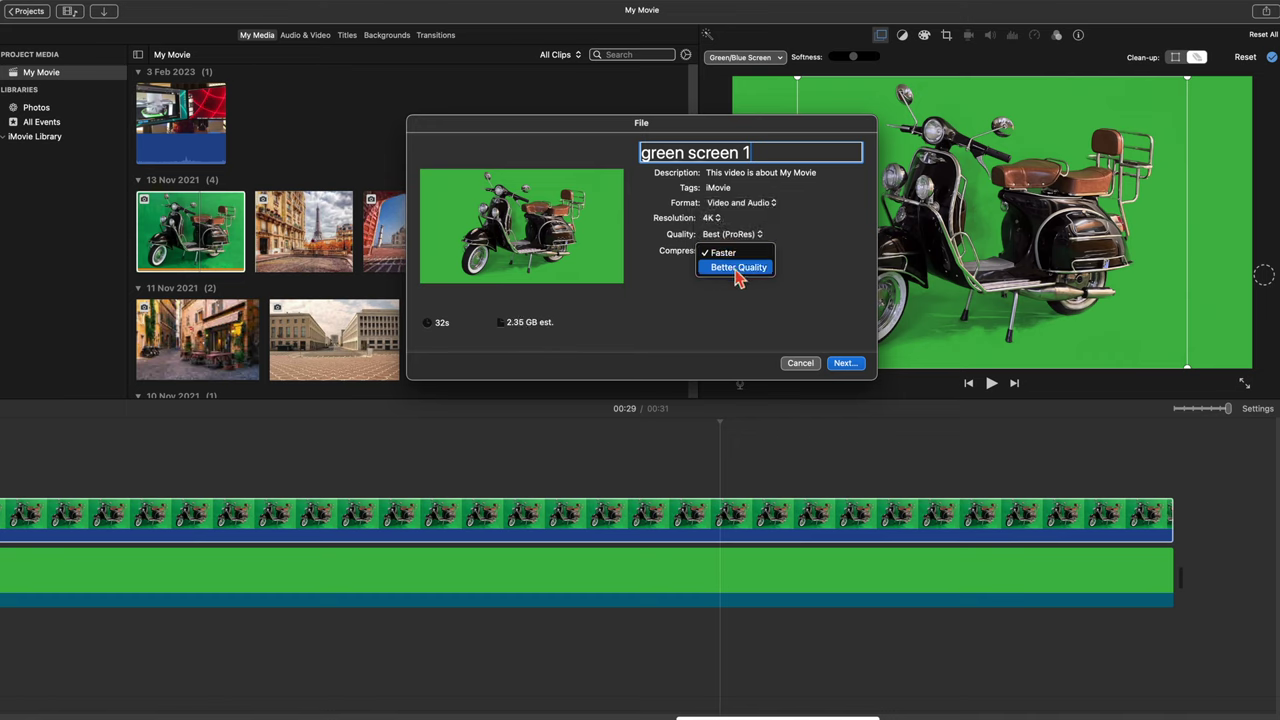
left_click(738, 280)
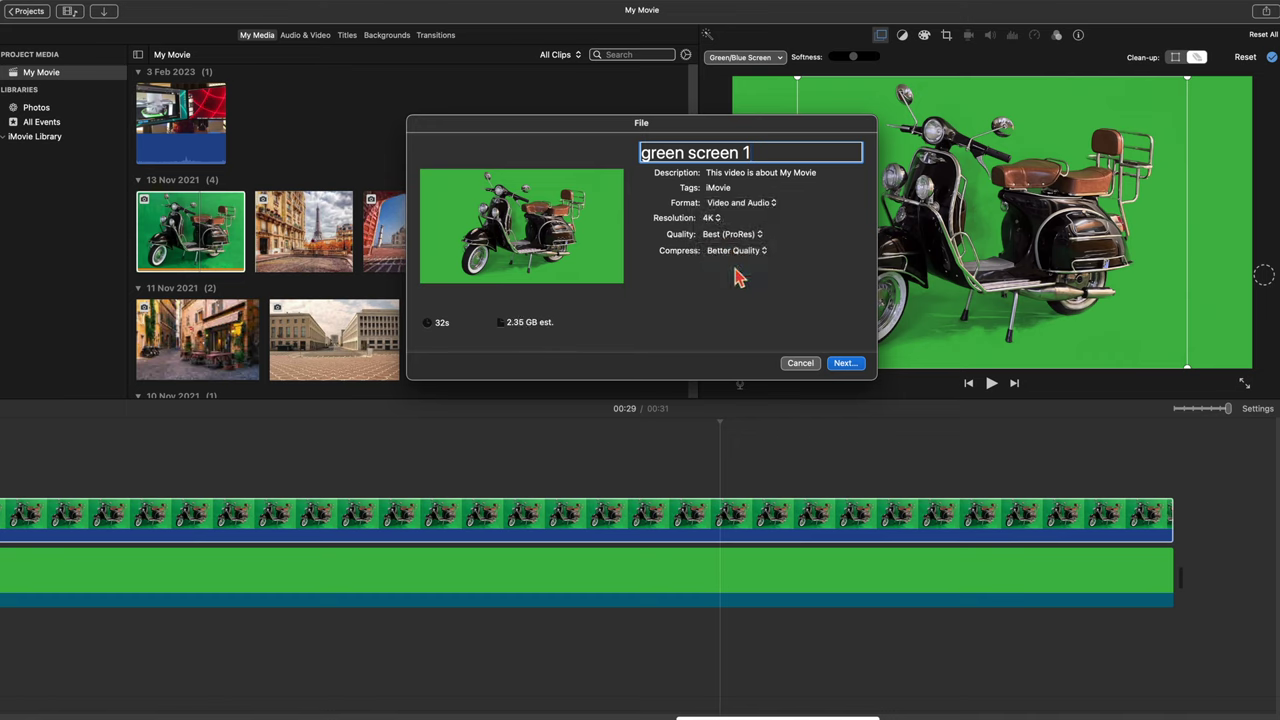
left_click(845, 364)
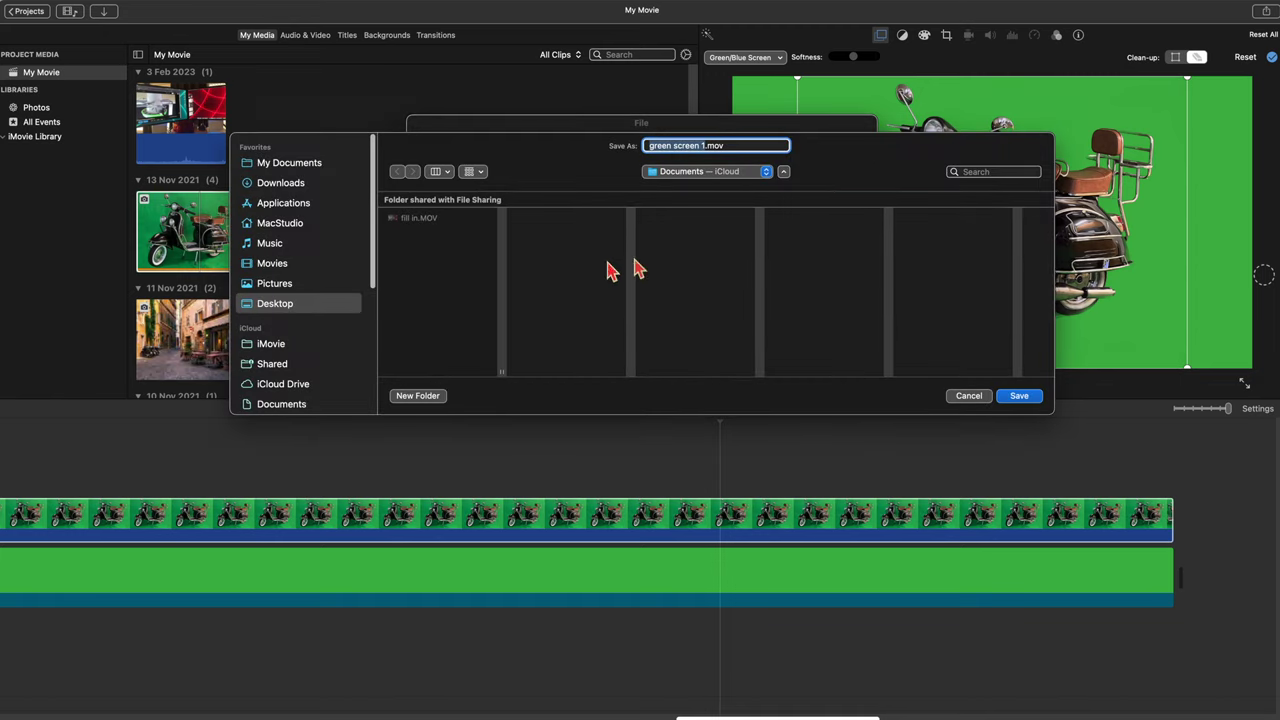
Save green screen 1.mov to the Desktop and dismiss the success notification
left_click(274, 285)
left_click(274, 308)
left_click(1019, 396)
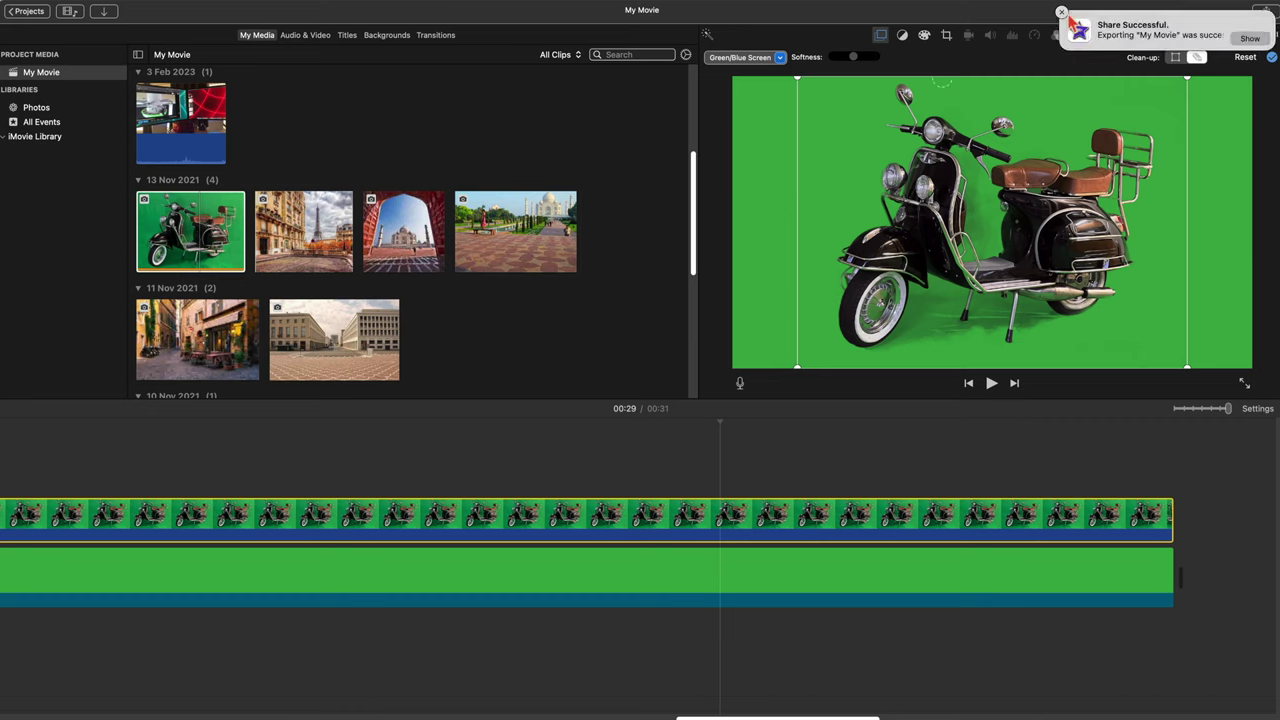
left_click(1062, 13)
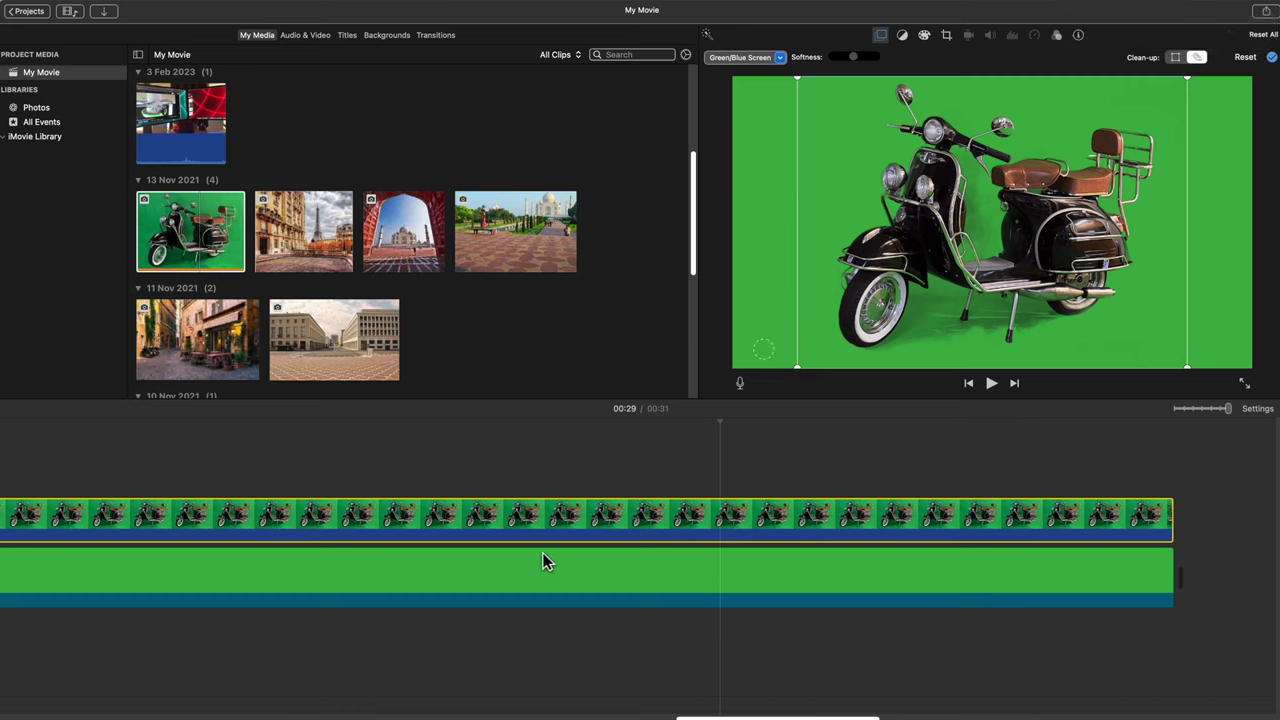
Delete the keyed scooter overlay and put a fresh scooter clip above the background at the start
left_click(547, 526)
key("Delete")
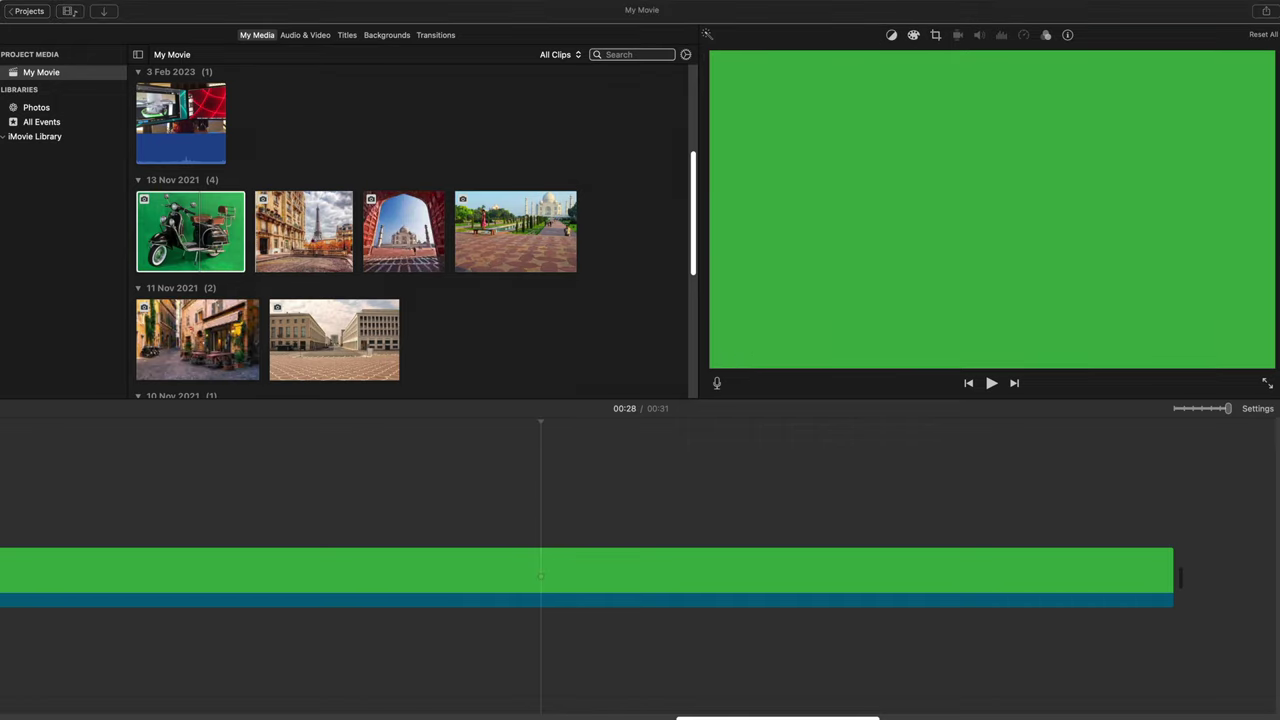
left_click_drag(190, 231, 14, 514)
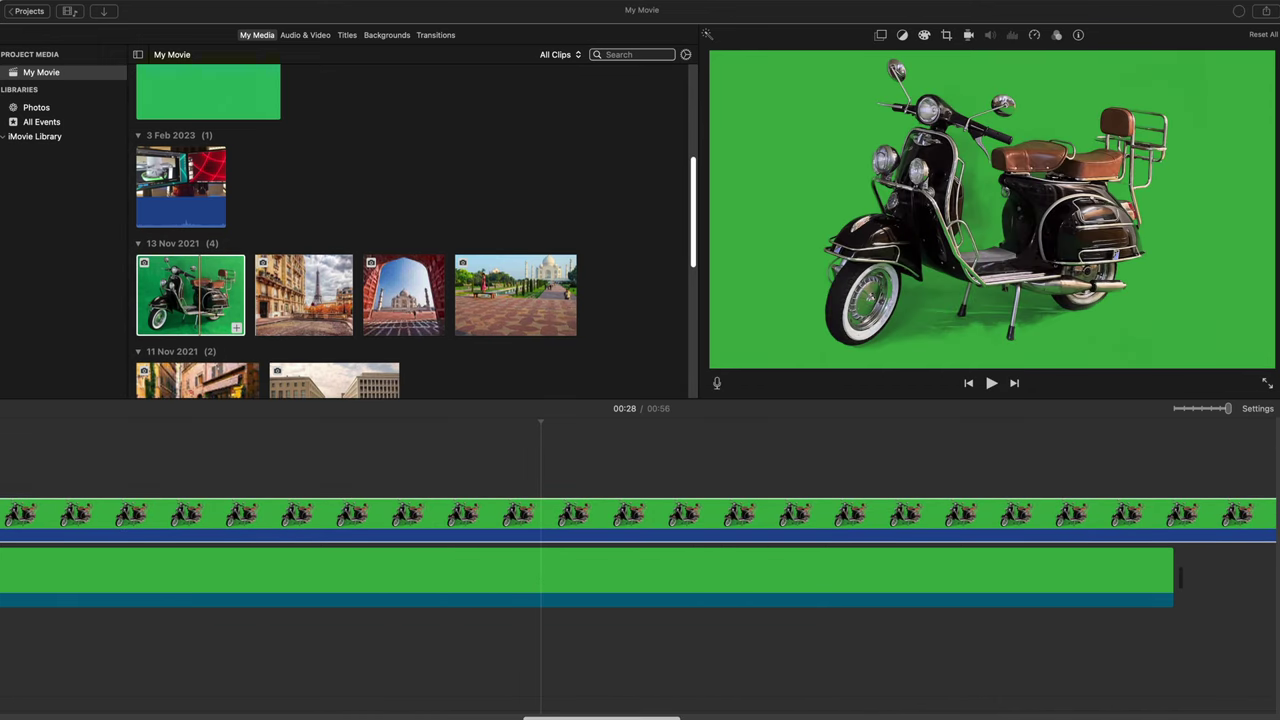
scroll(650, 520, "left", 10)
scroll(650, 520, "right", 5)
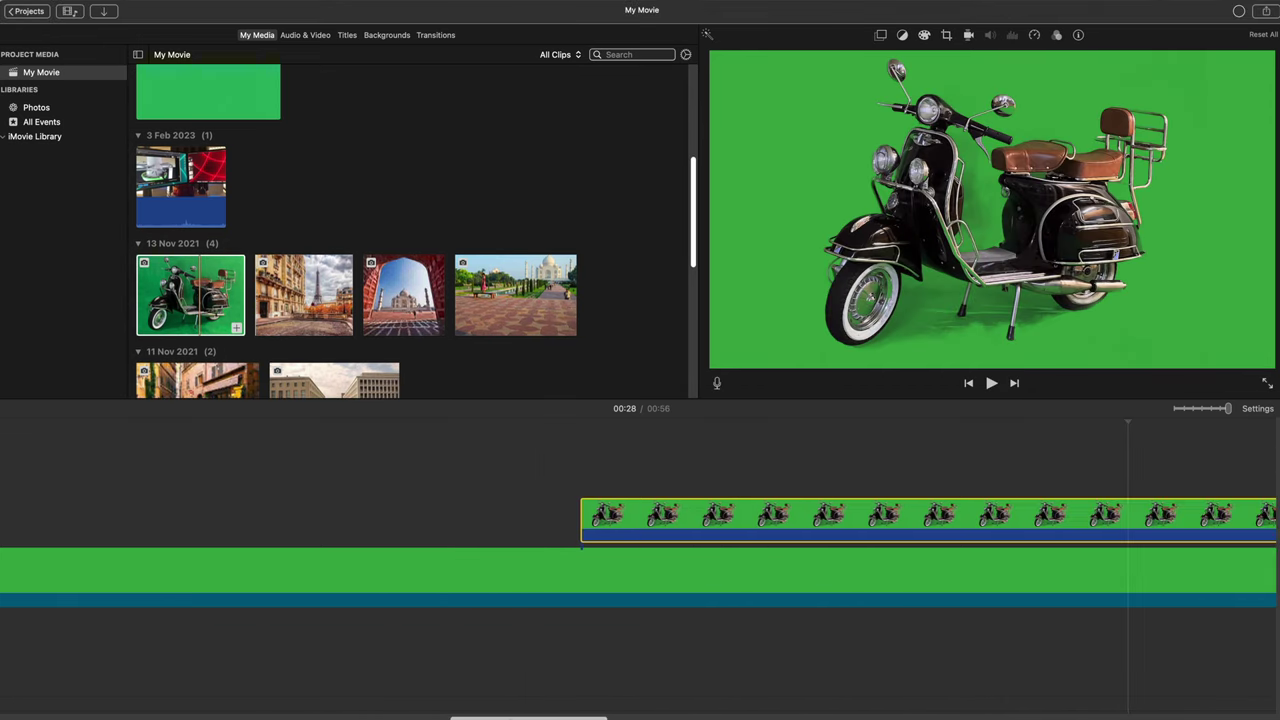
left_click(650, 540)
left_click_drag(708, 510, 10, 517)
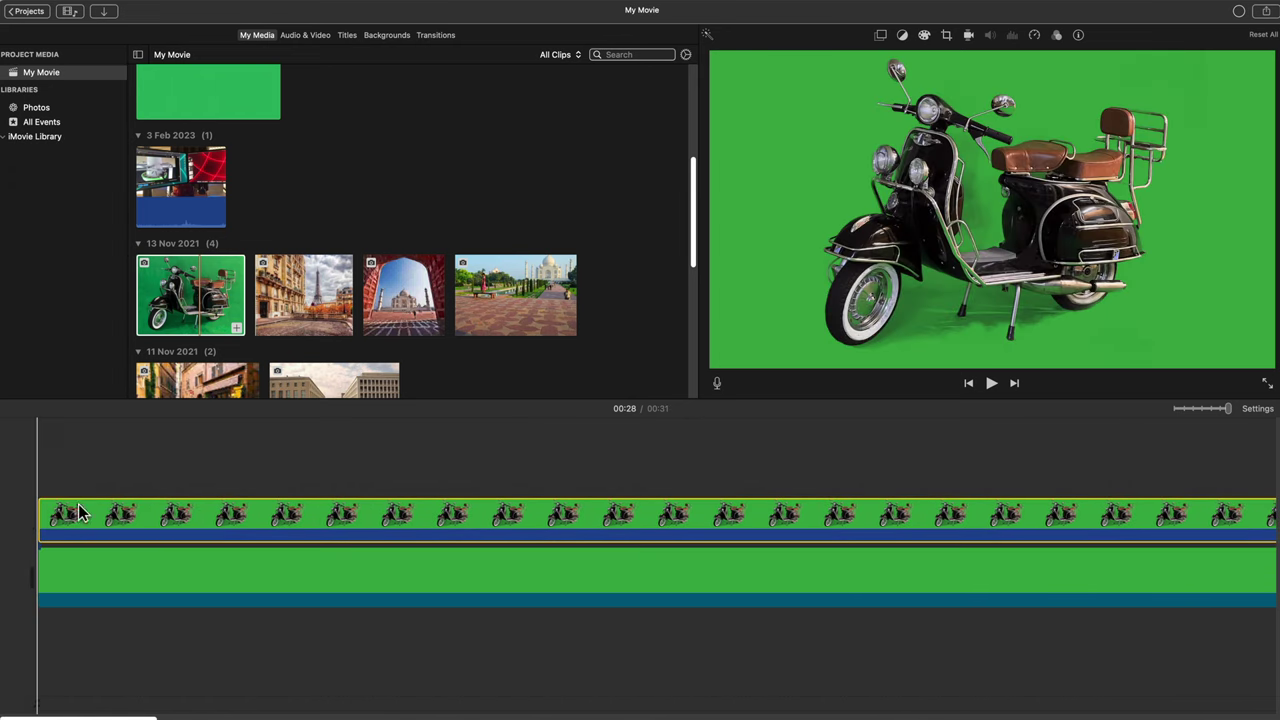
Make the scooter overlay a Picture in Picture inset, enlarged and moved toward the lower centre
left_click(562, 525)
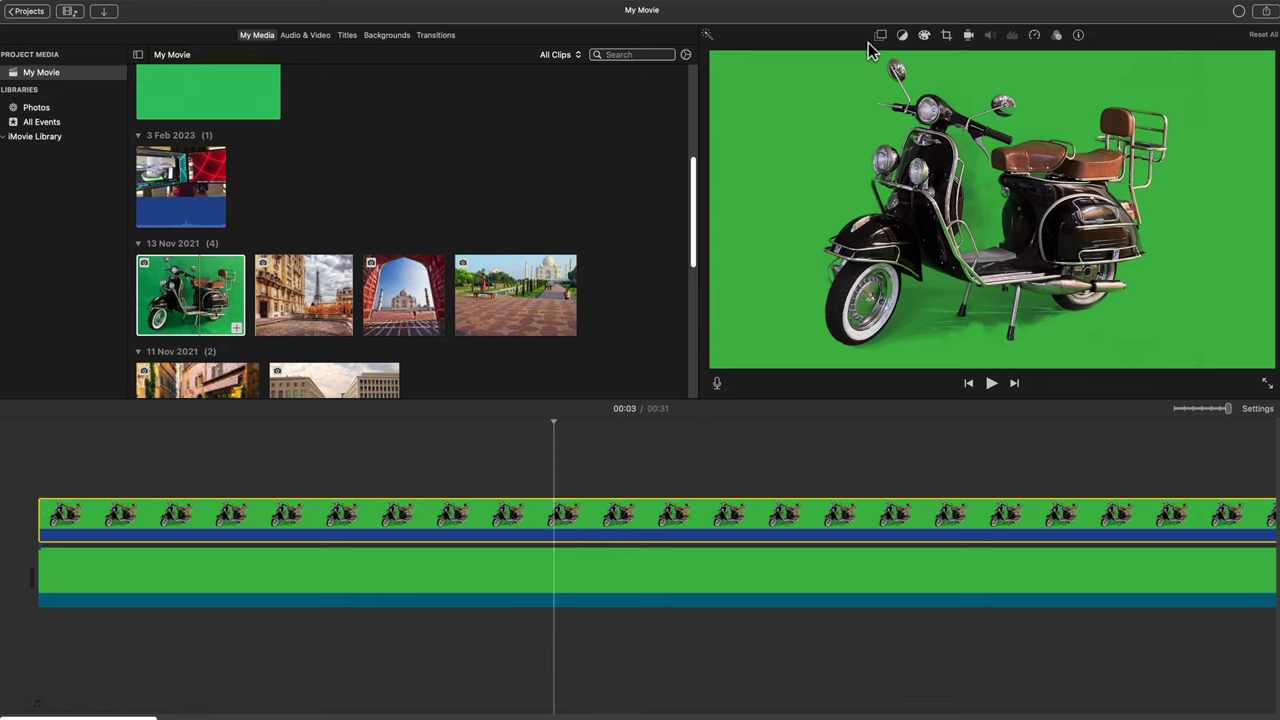
left_click(882, 37)
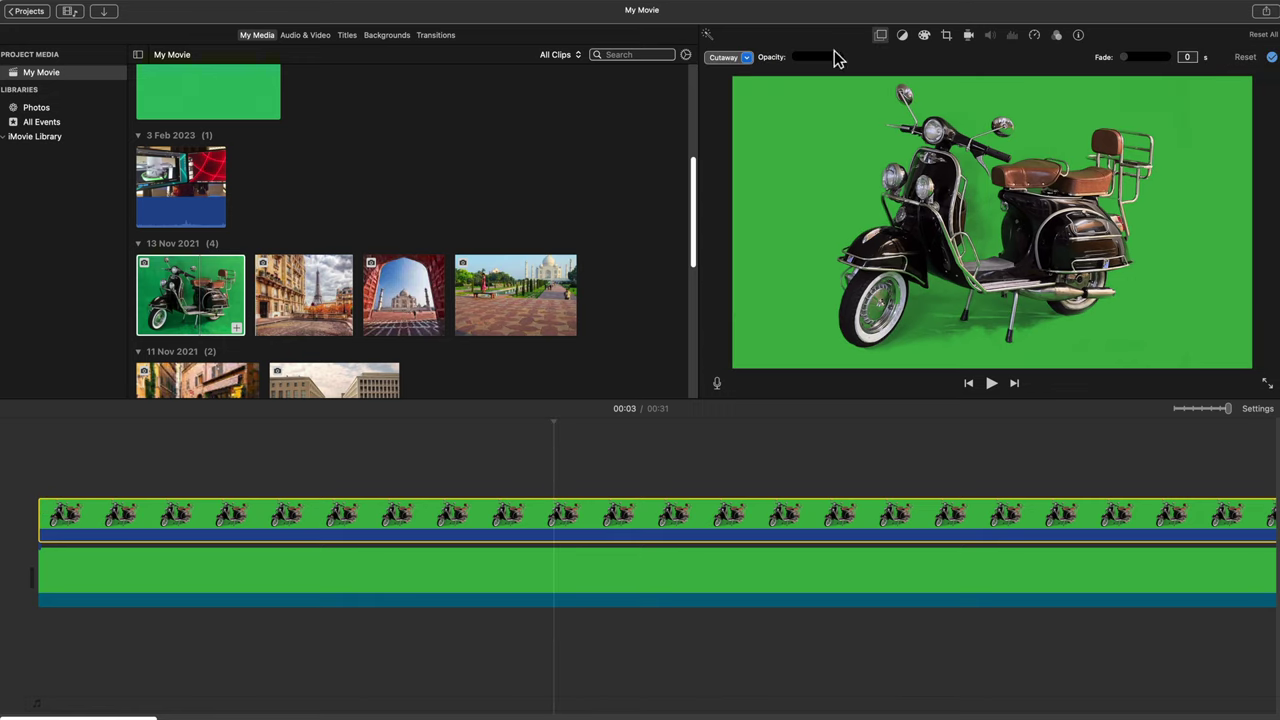
left_click(755, 59)
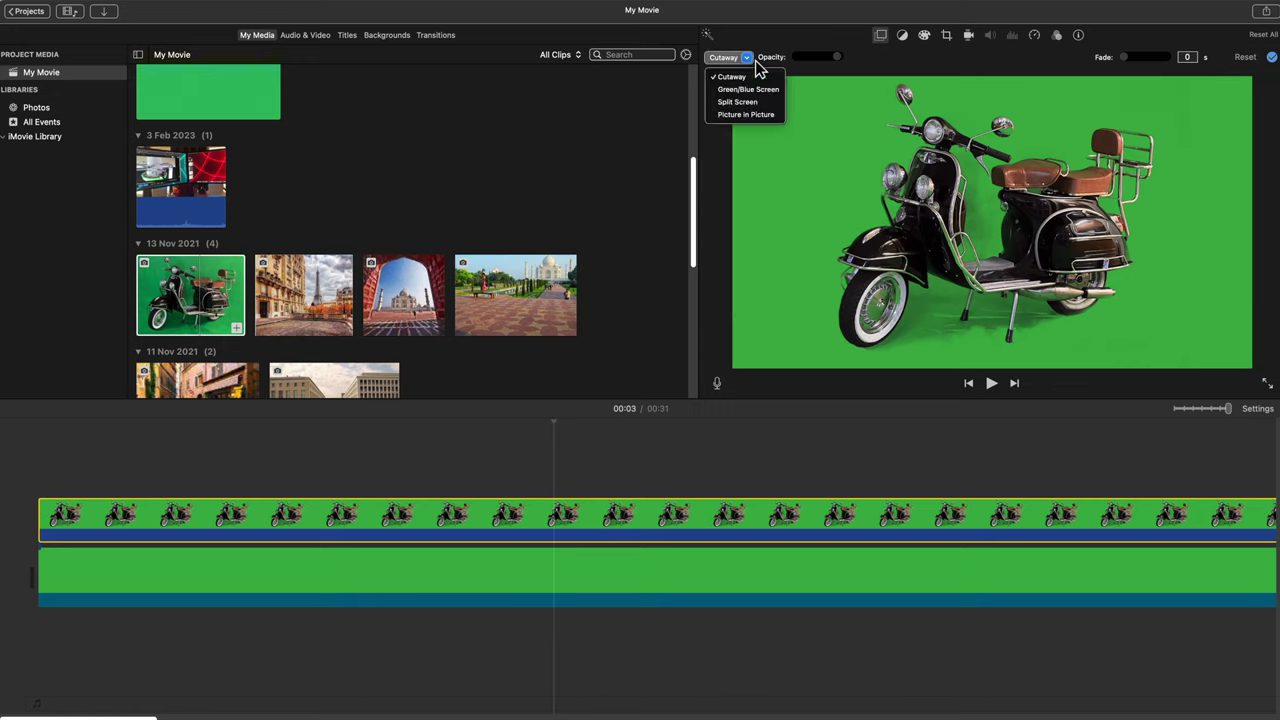
left_click(754, 120)
left_click_drag(1112, 156, 967, 325)
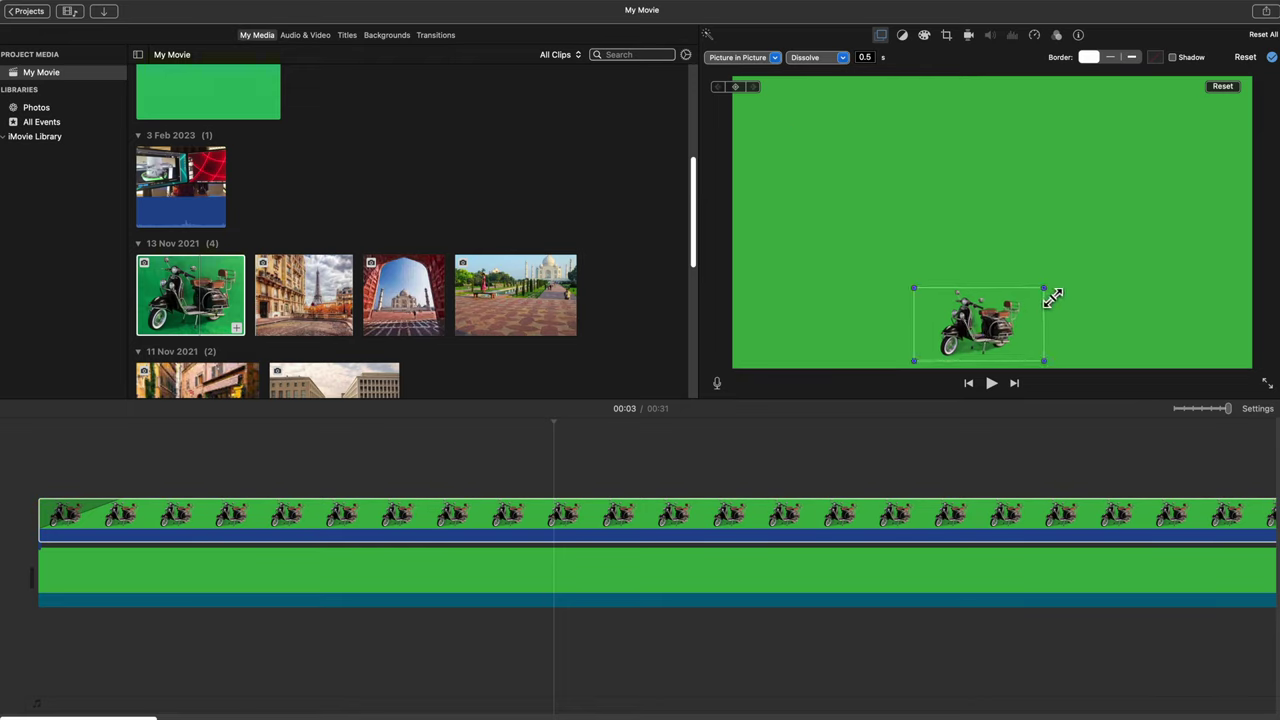
left_click_drag(1055, 288, 1110, 243)
left_click_drag(1070, 293, 1040, 292)
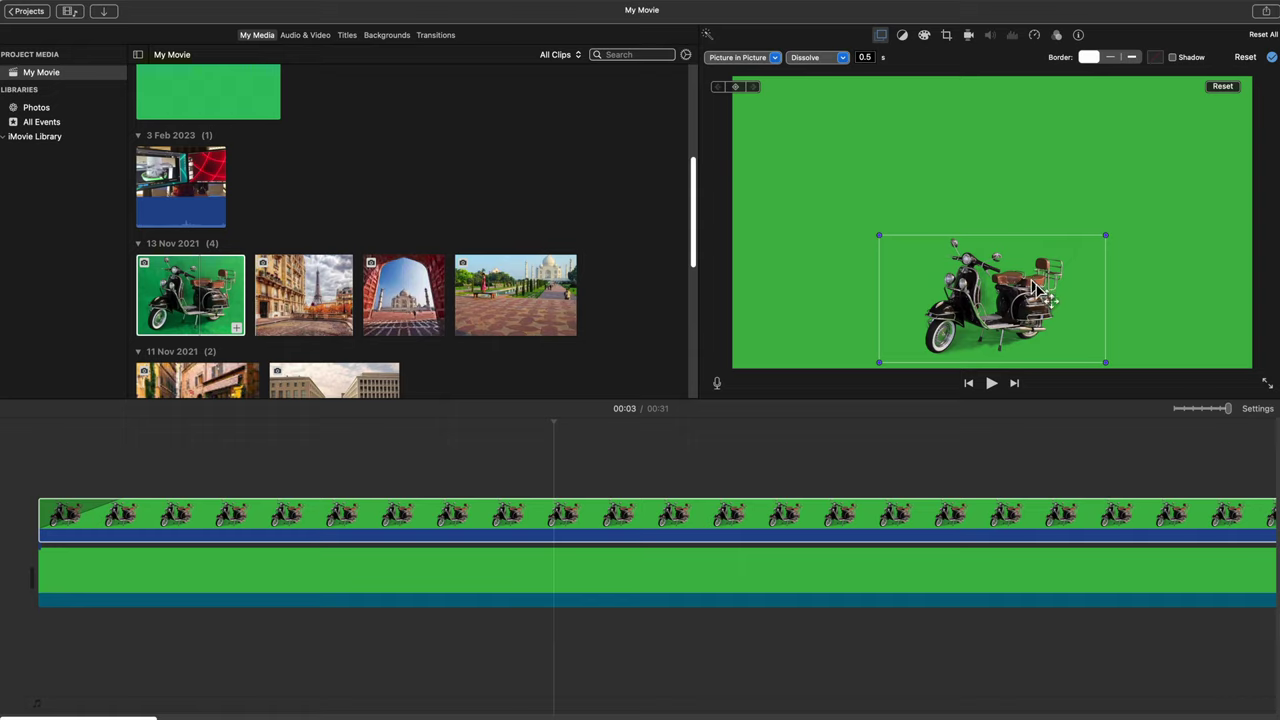
left_click(1266, 12)
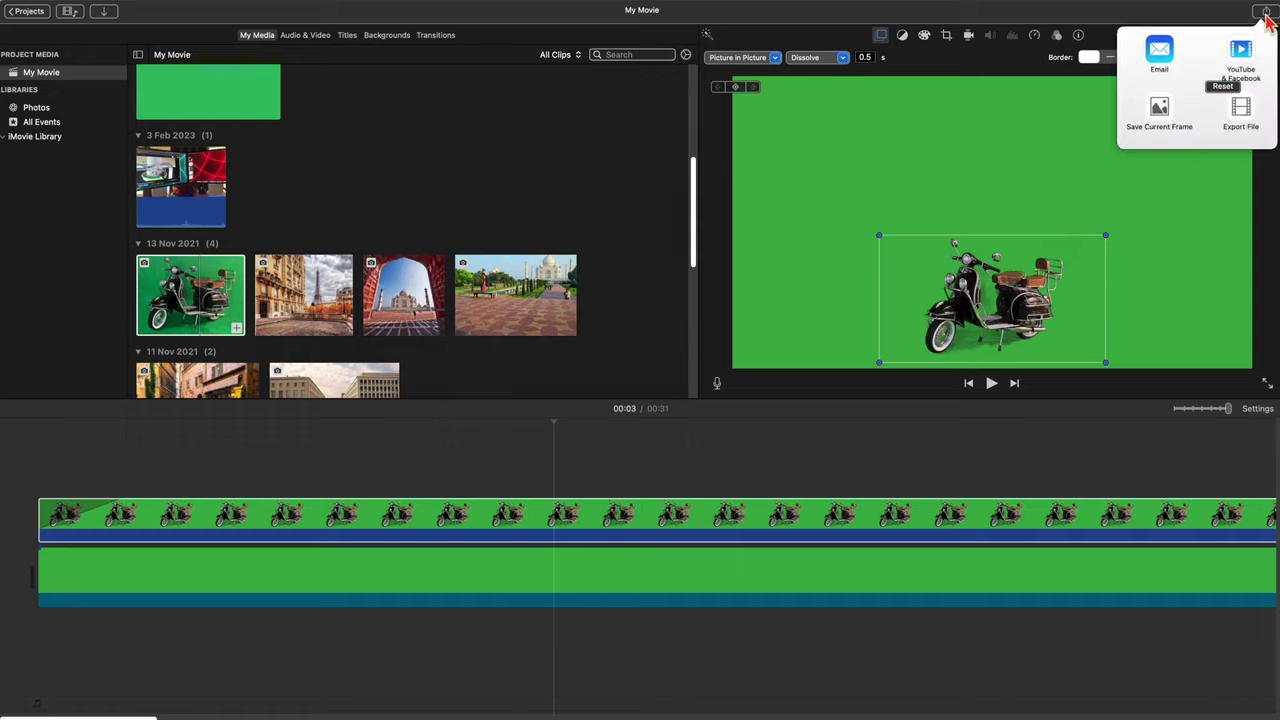
Export the movie as a file titled 'green screen 2' with Better Quality compression
left_click(1250, 120)
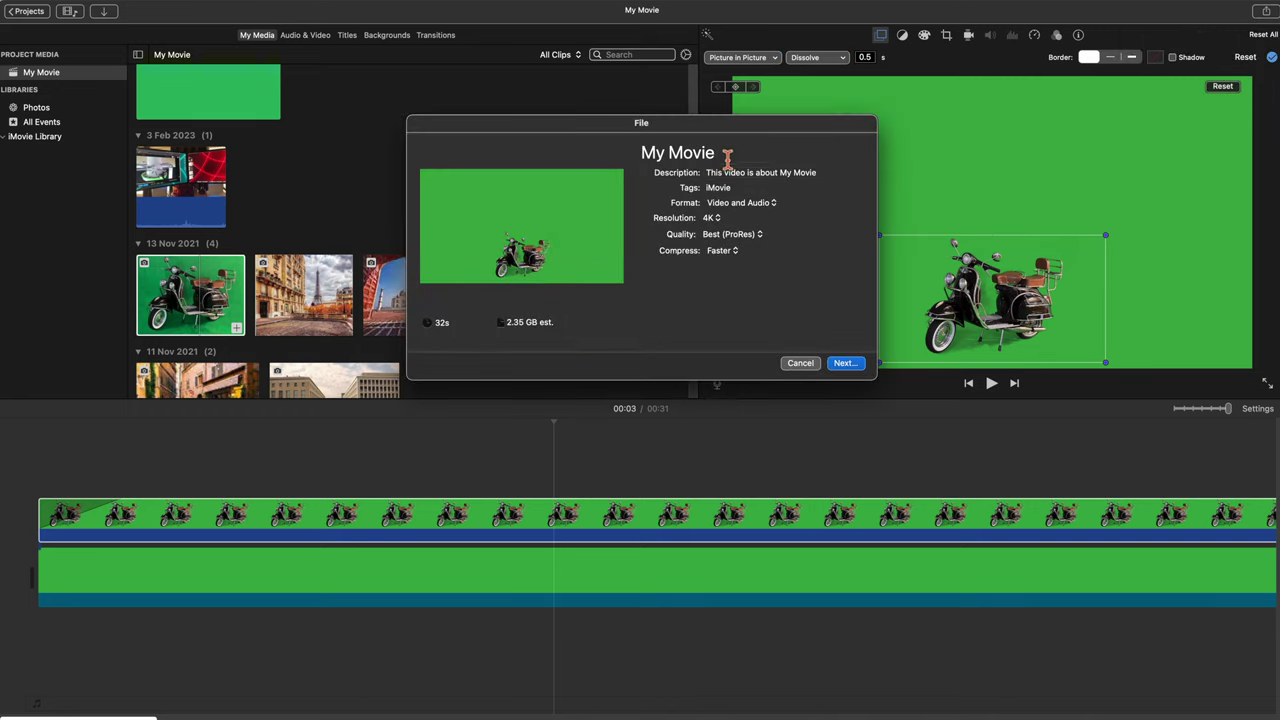
left_click(727, 157)
left_click_drag(727, 157, 617, 162)
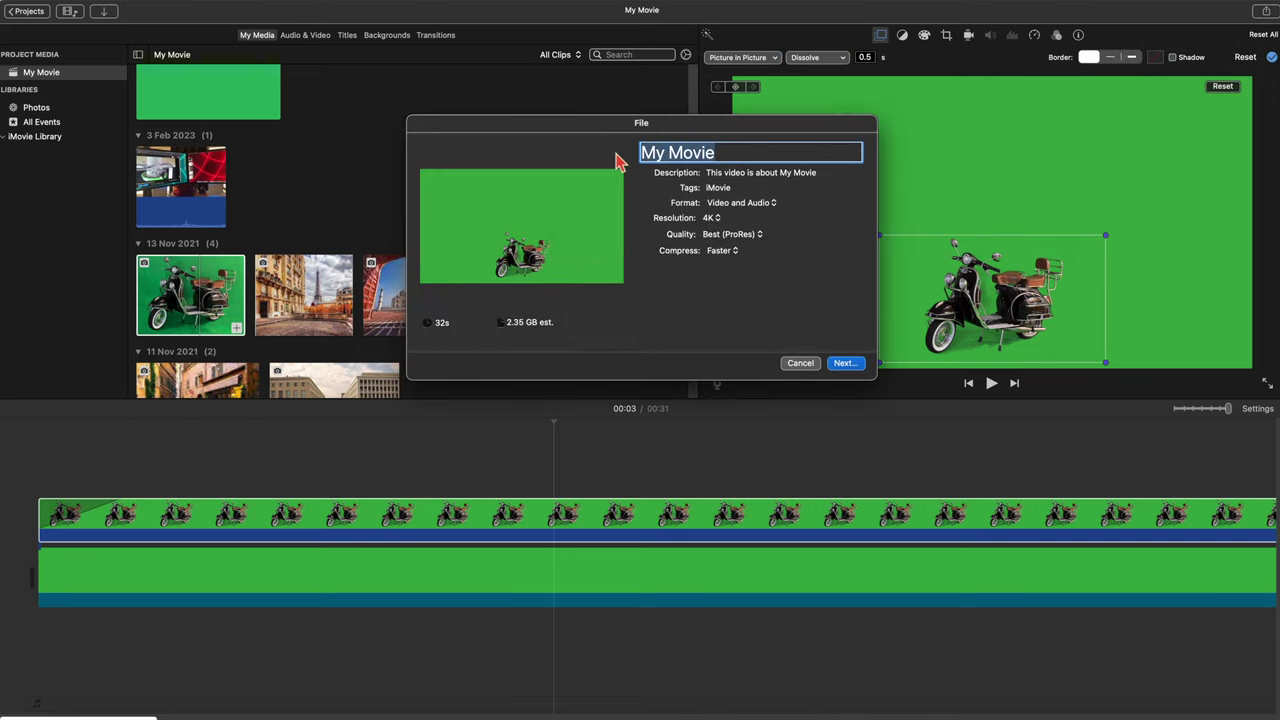
type("green screen 2")
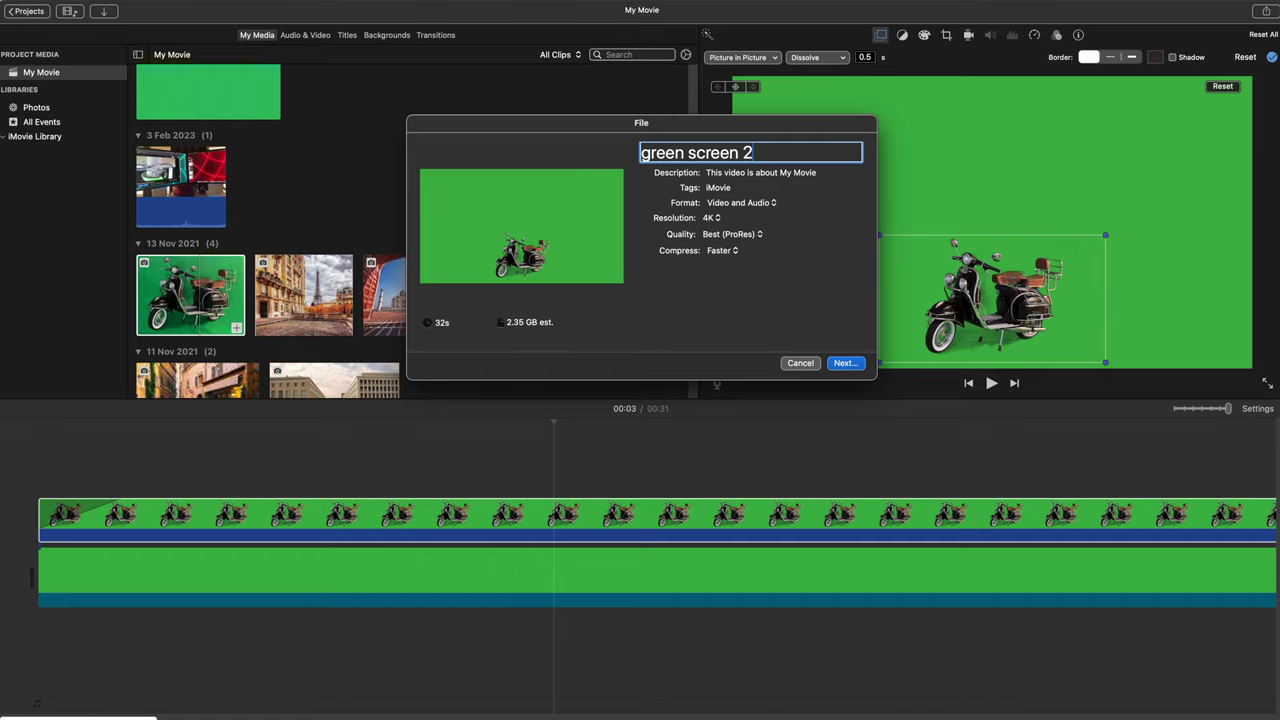
left_click(722, 251)
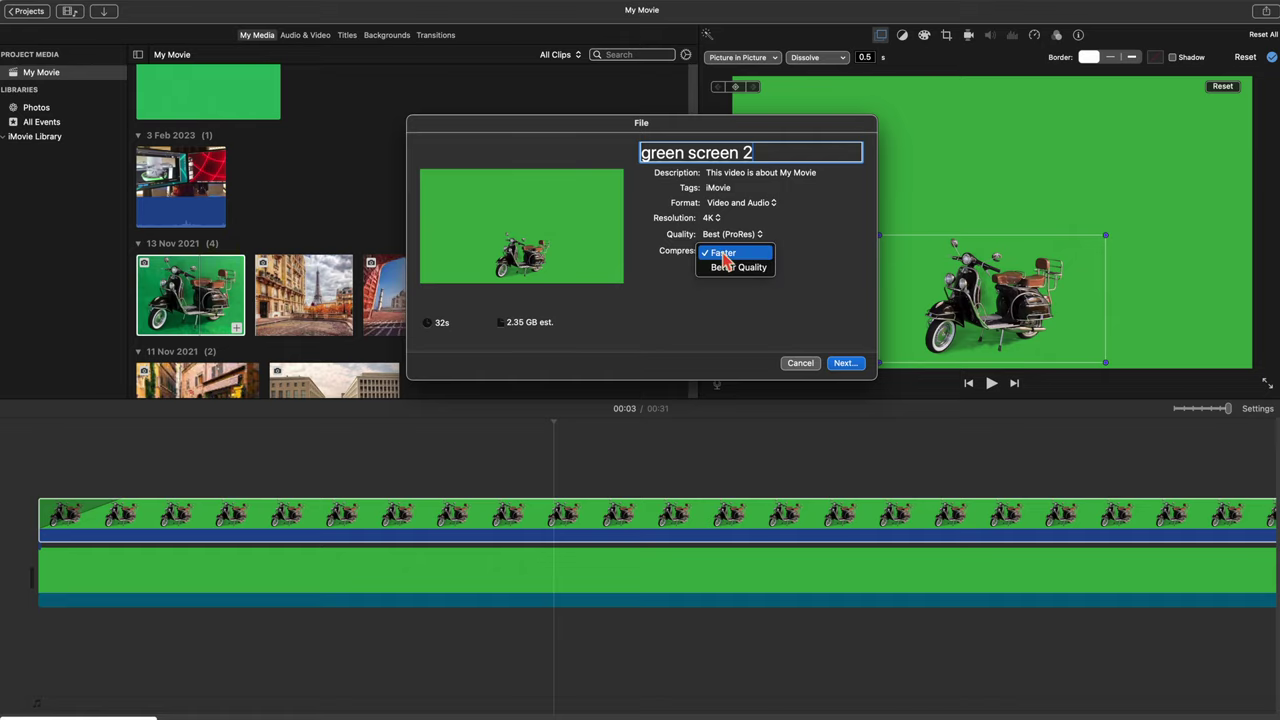
left_click(737, 268)
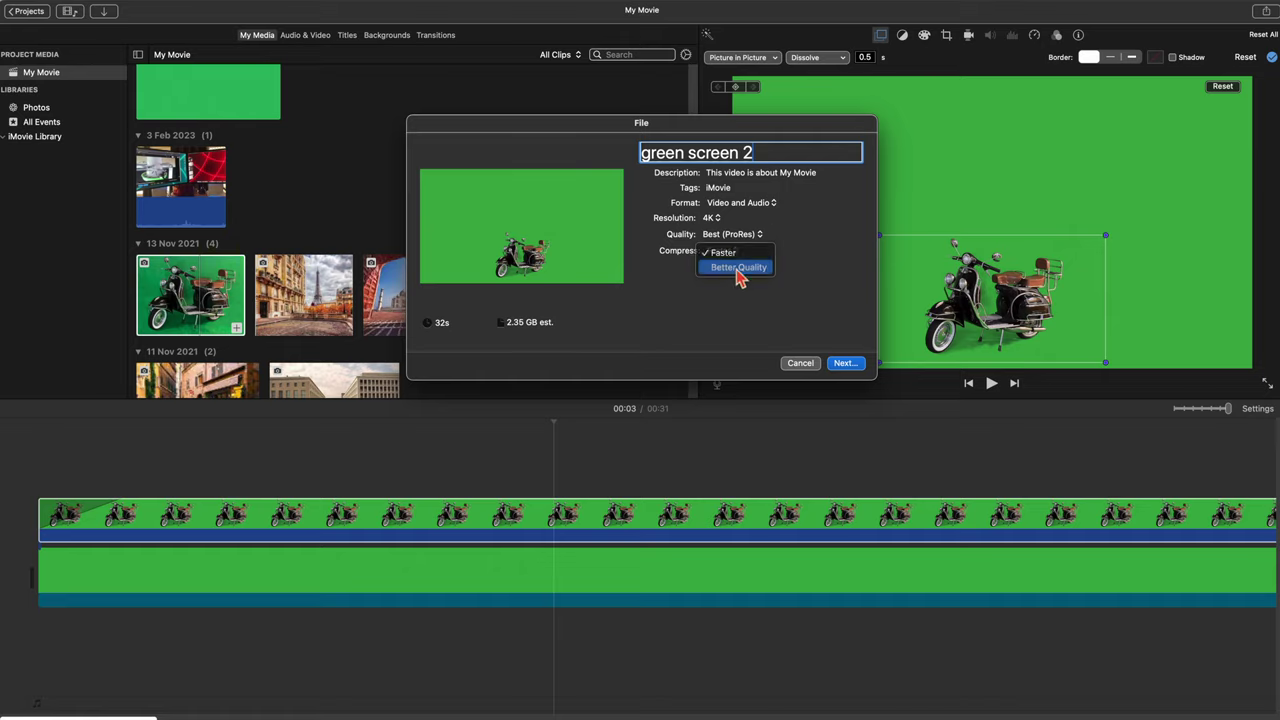
left_click(845, 364)
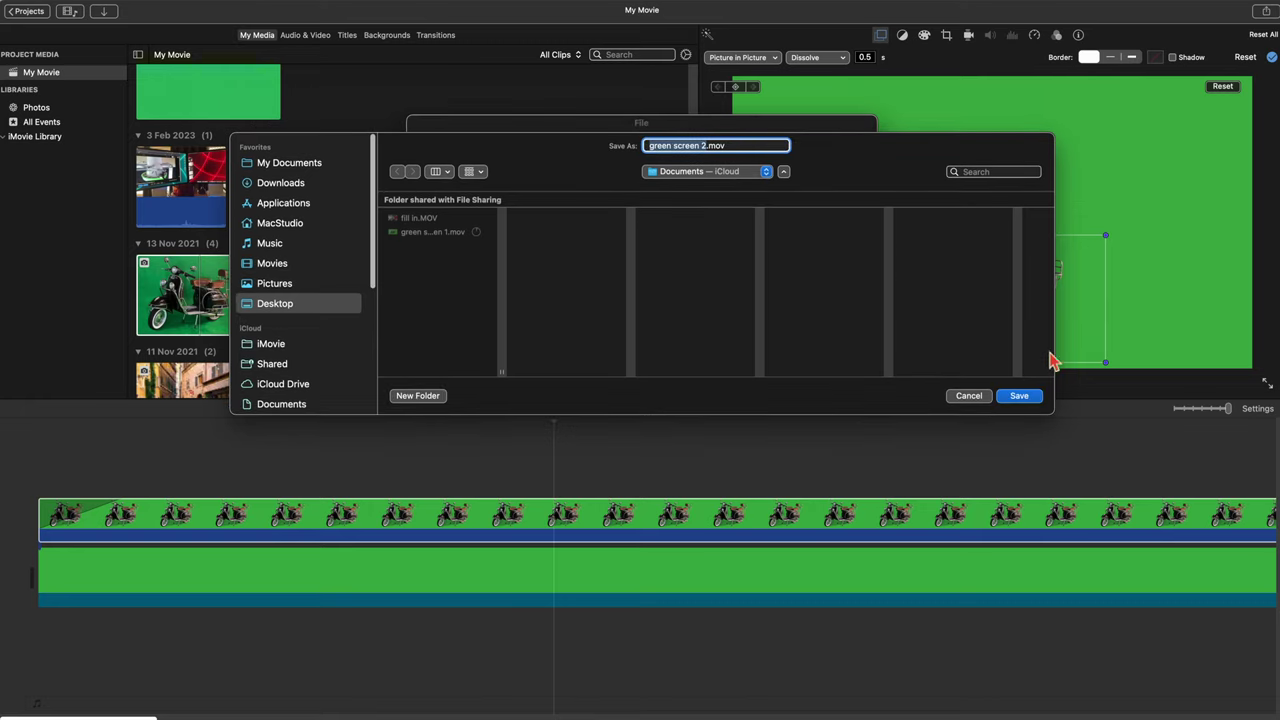
Save green screen 2.mov to the Desktop
left_click(277, 286)
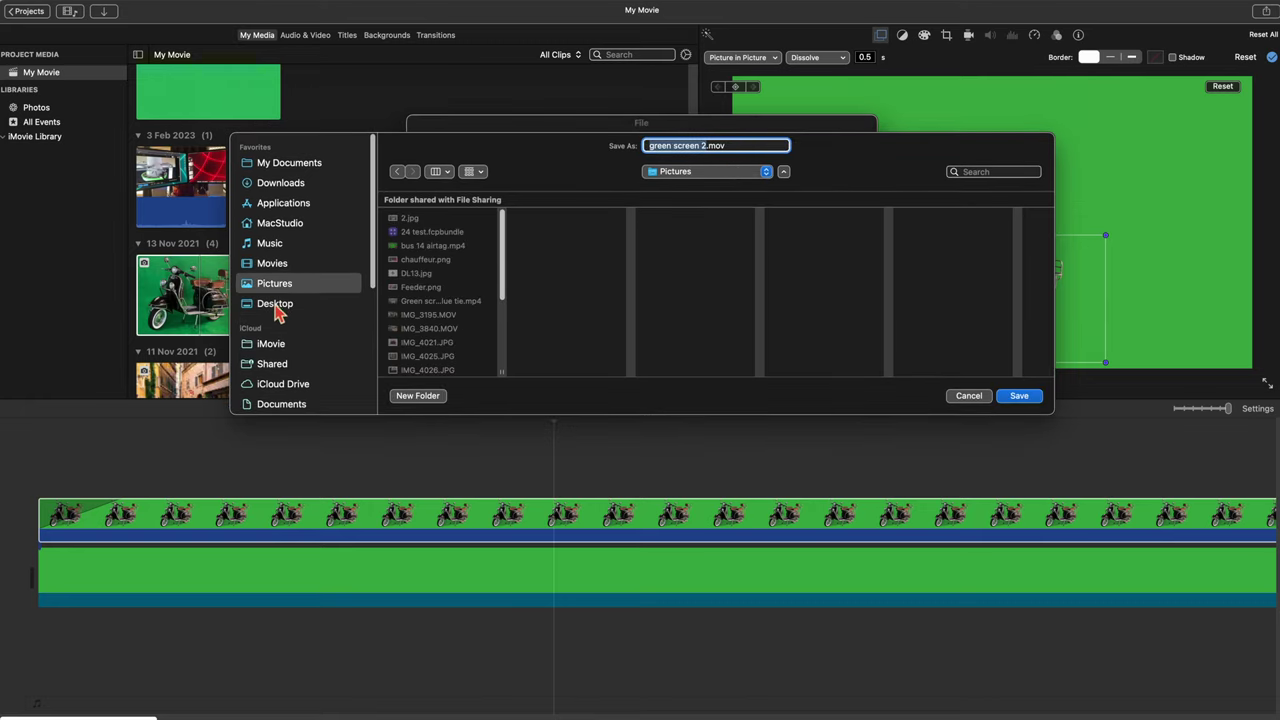
left_click(278, 305)
left_click(1035, 400)
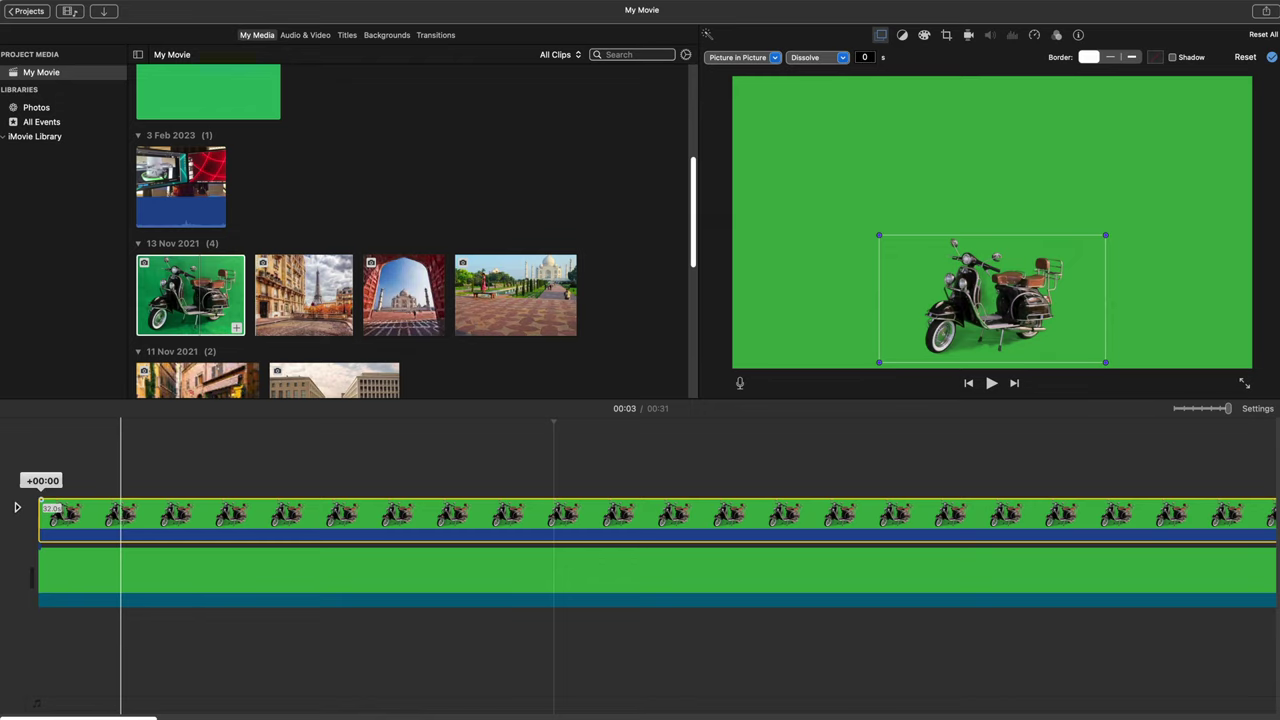
Delete both timeline clips and place the scooter clip alone at the timeline start
left_click(187, 572)
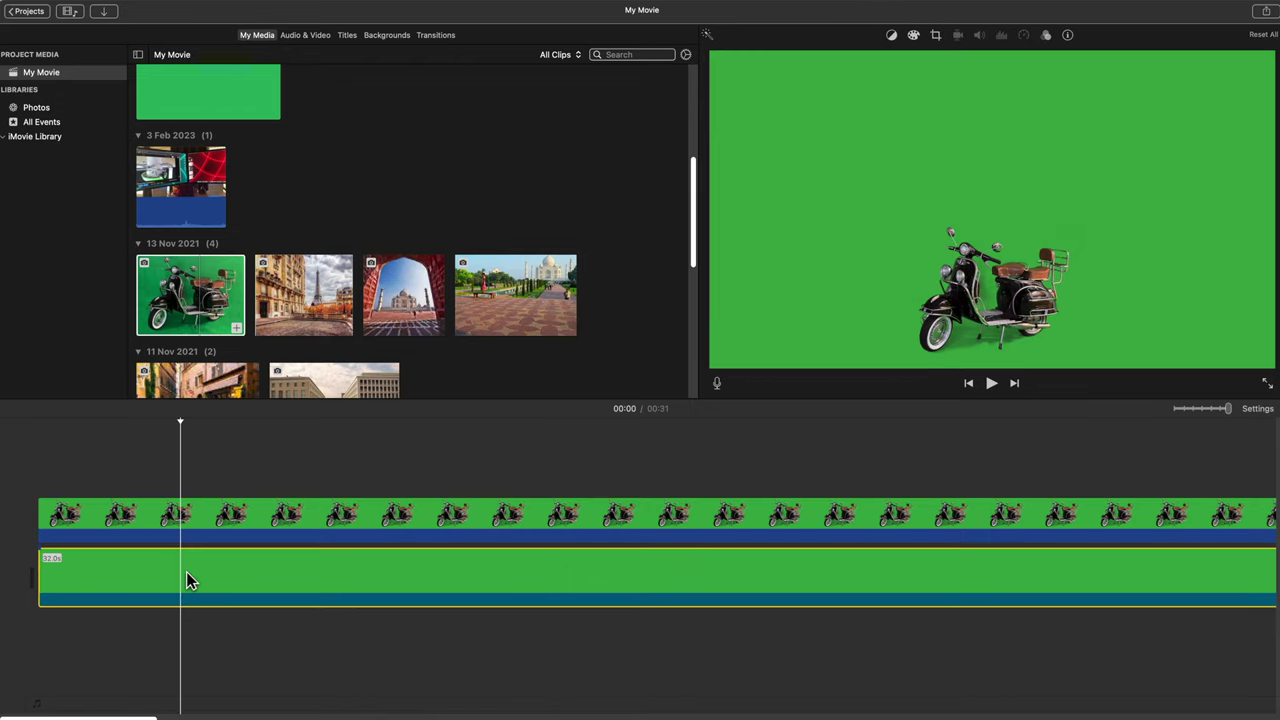
key("Delete")
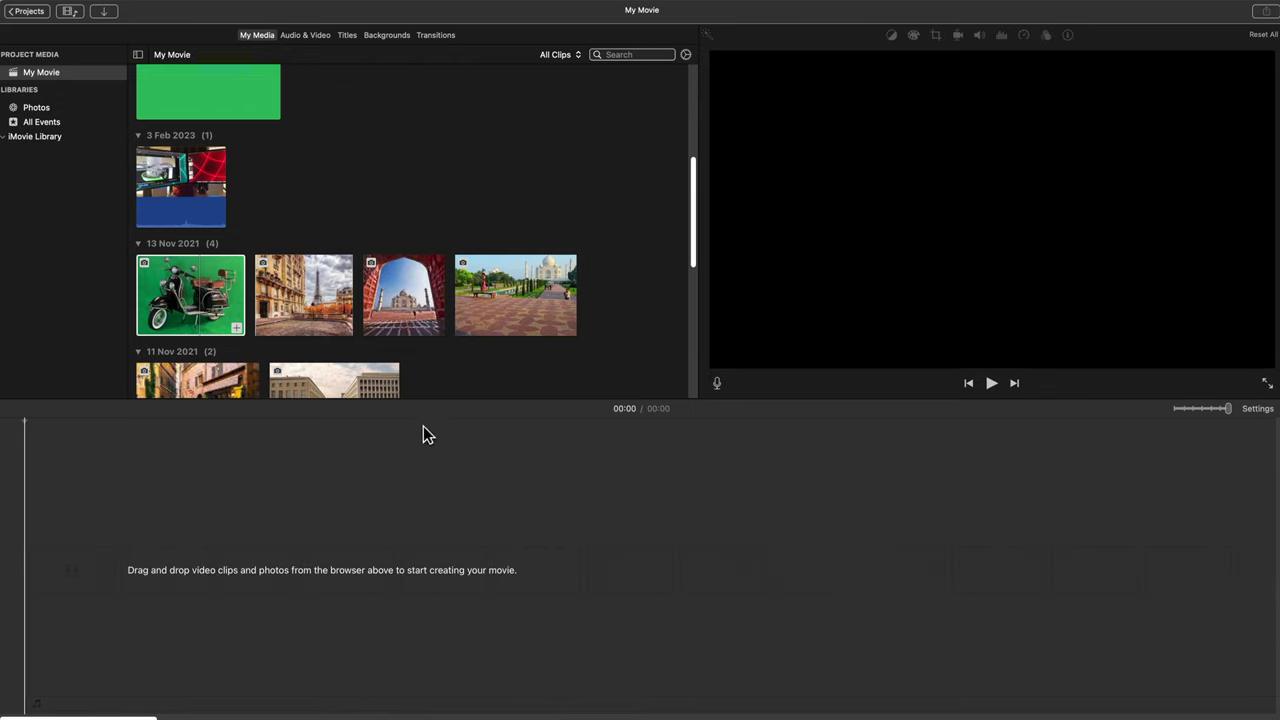
left_click_drag(190, 295, 44, 578)
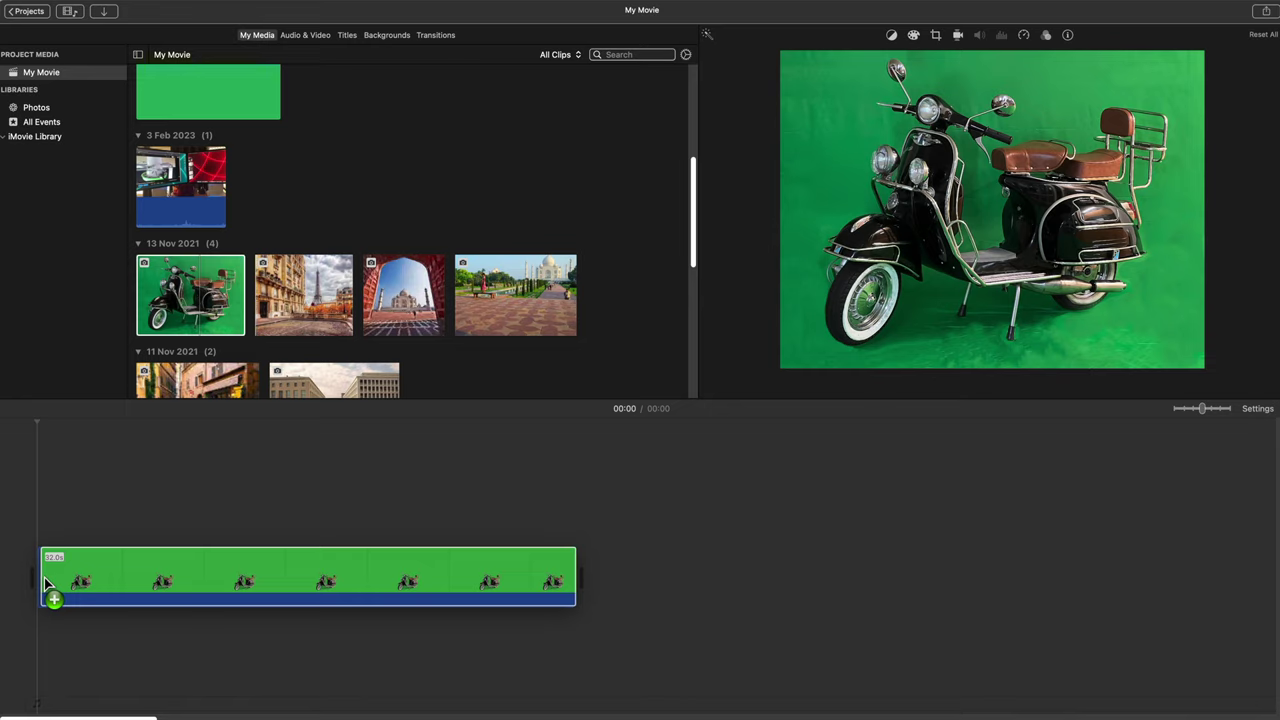
left_click_drag(44, 577, 44, 578)
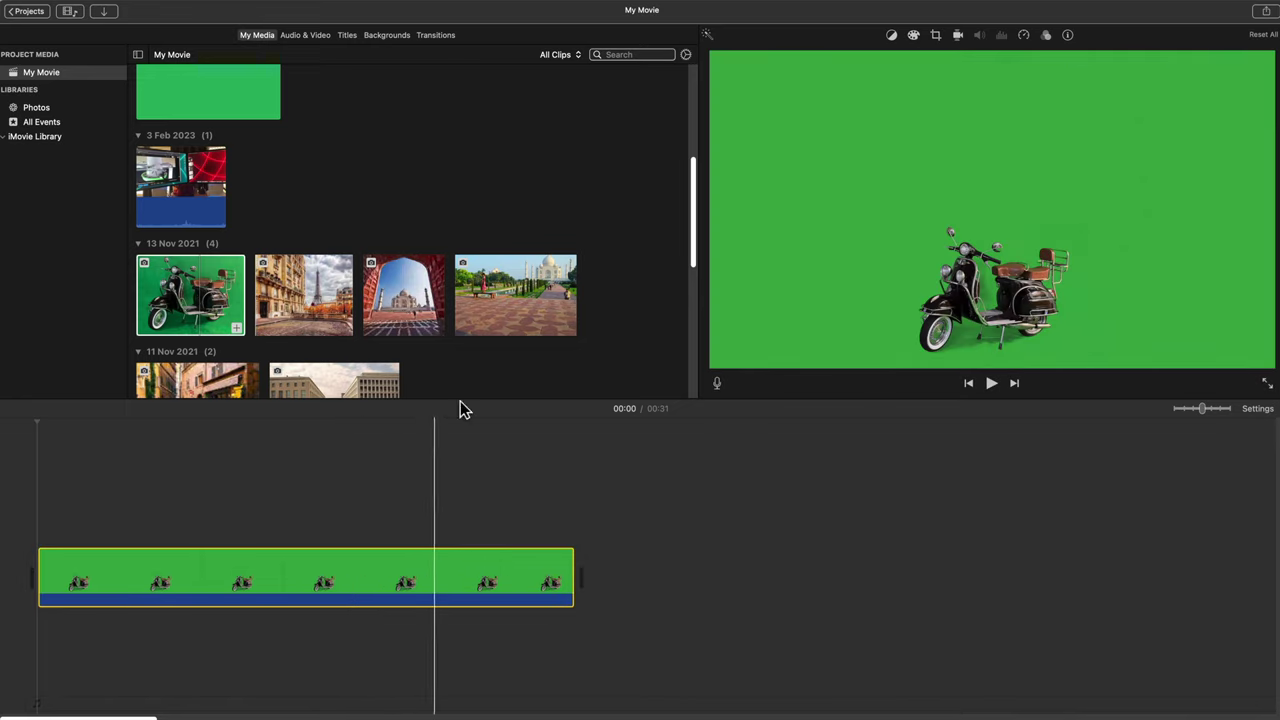
left_click_drag(701, 259, 700, 298)
Append the Eiffel Tower, Taj Mahal and Taj Mahal garden photos after the scooter clip
left_click(323, 218)
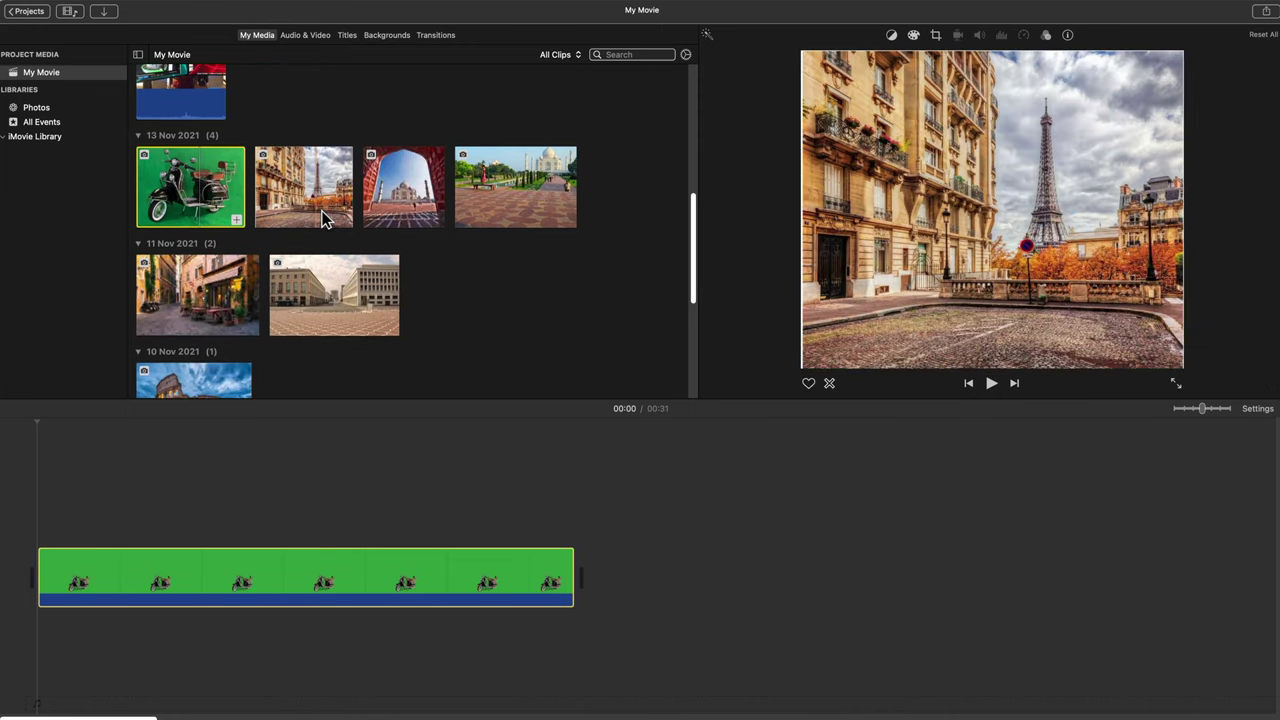
left_click_drag(323, 218, 664, 582)
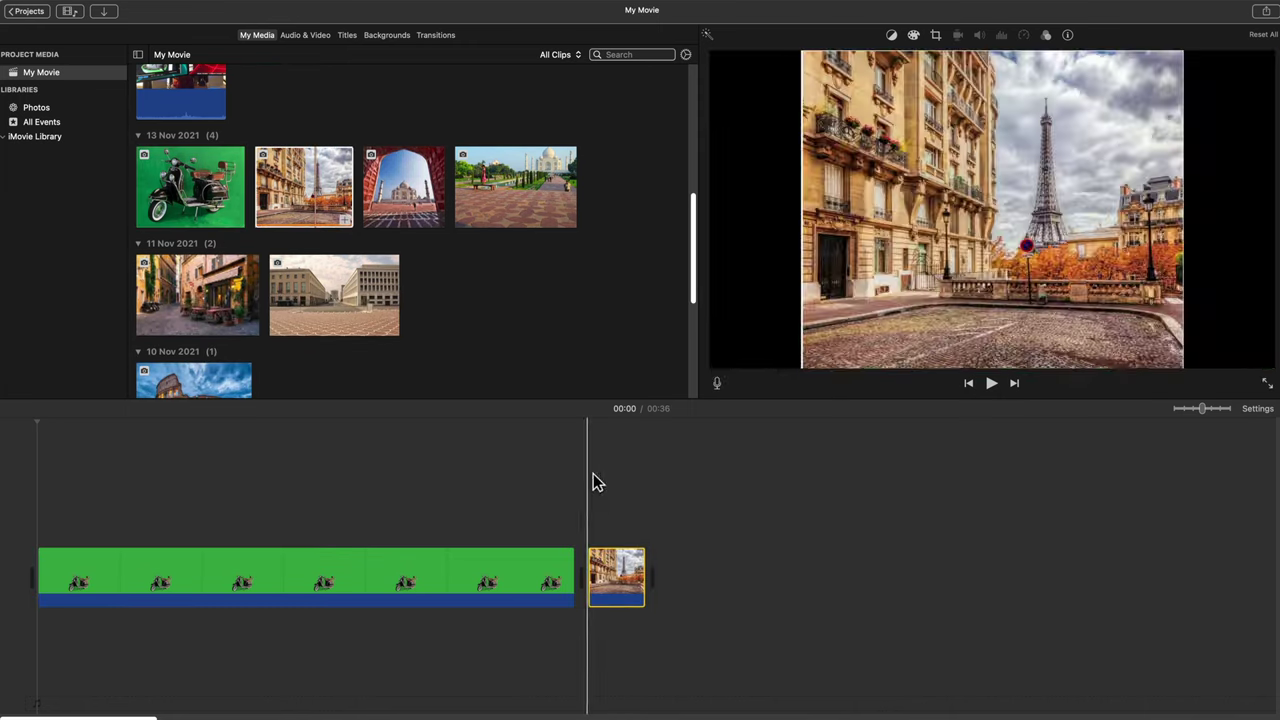
left_click_drag(398, 207, 688, 576)
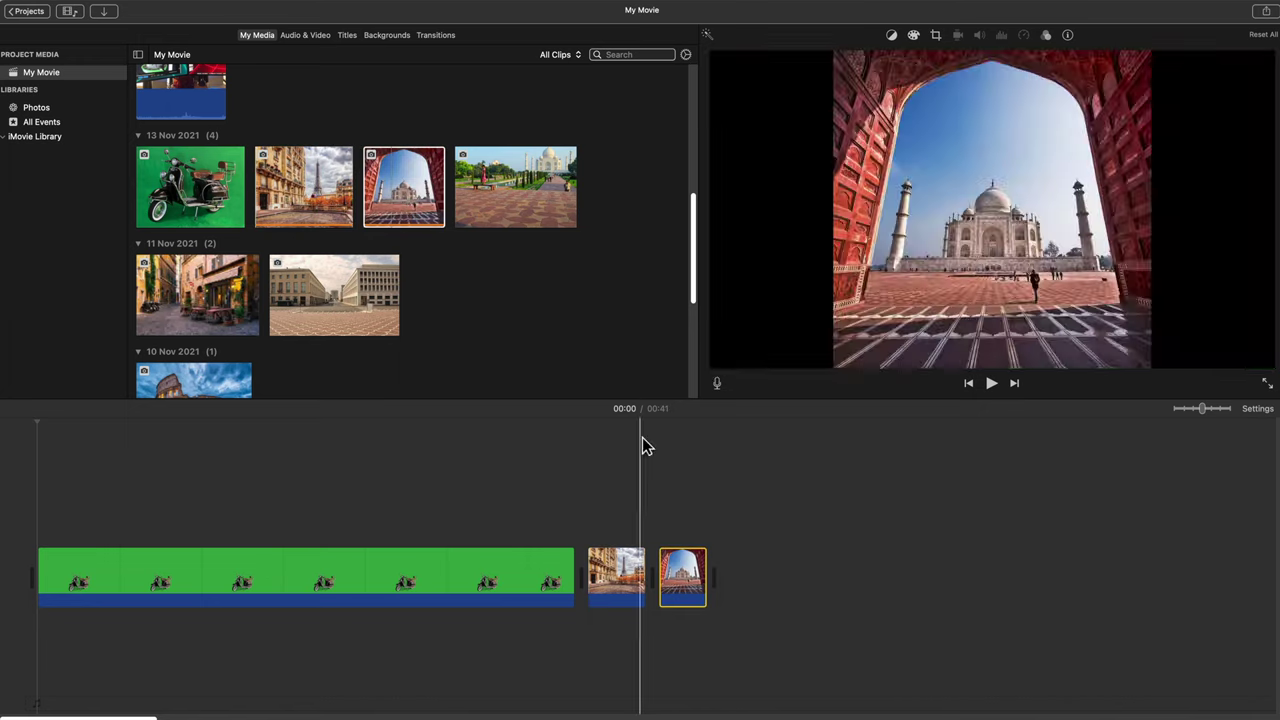
left_click_drag(491, 221, 750, 578)
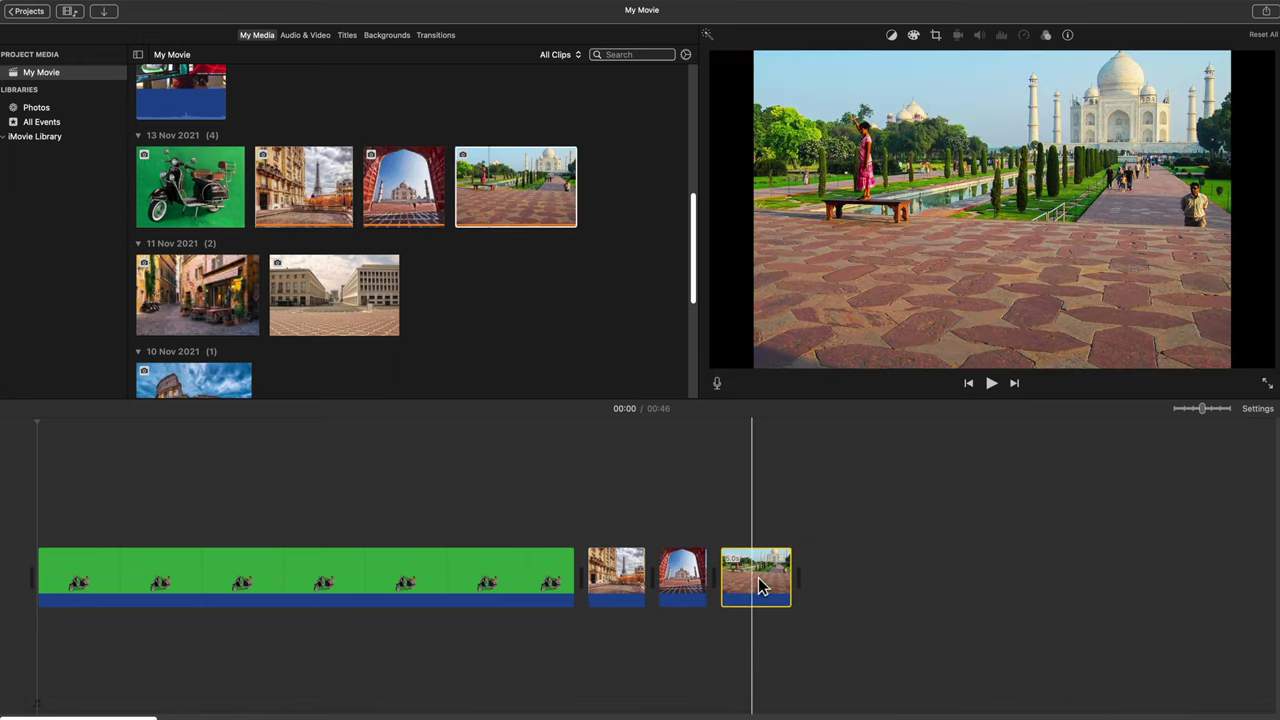
Add the Rome street, city square and Colosseum photos, and lift the scooter clip above as overlay
left_click_drag(222, 322, 798, 530)
left_click_drag(337, 334, 930, 570)
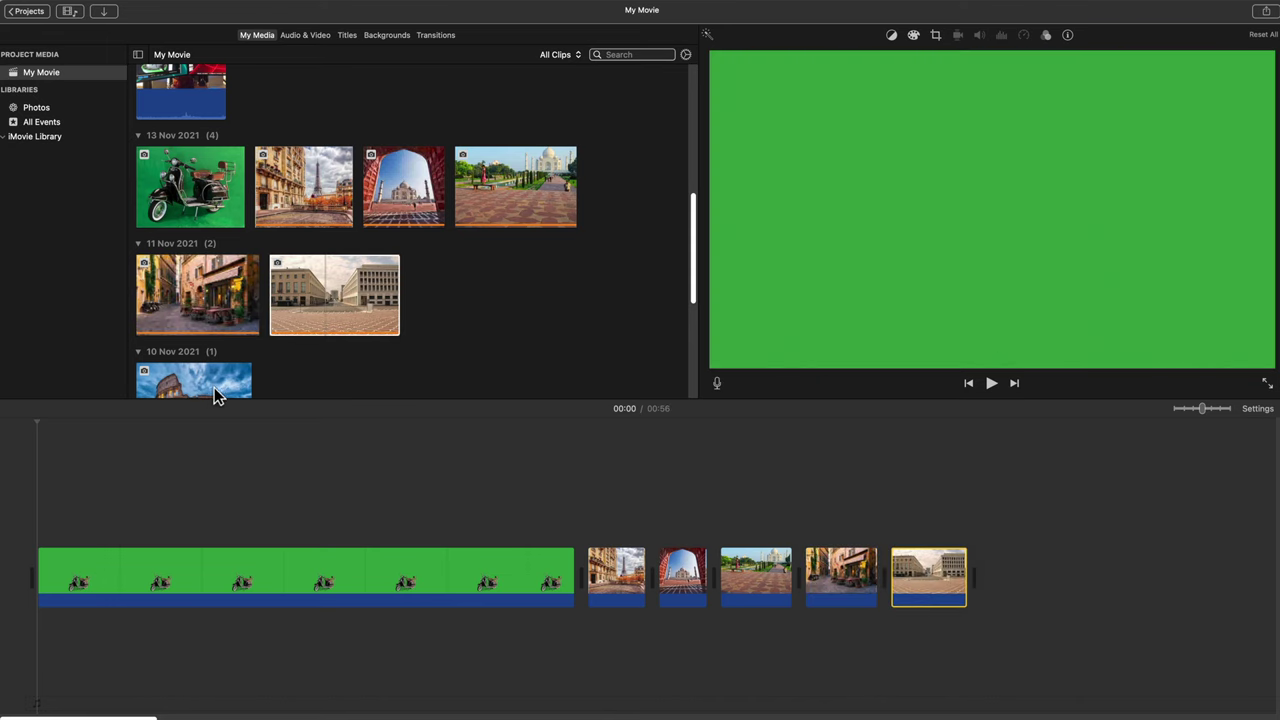
scroll(213, 392, "down", 3)
left_click_drag(200, 330, 997, 575)
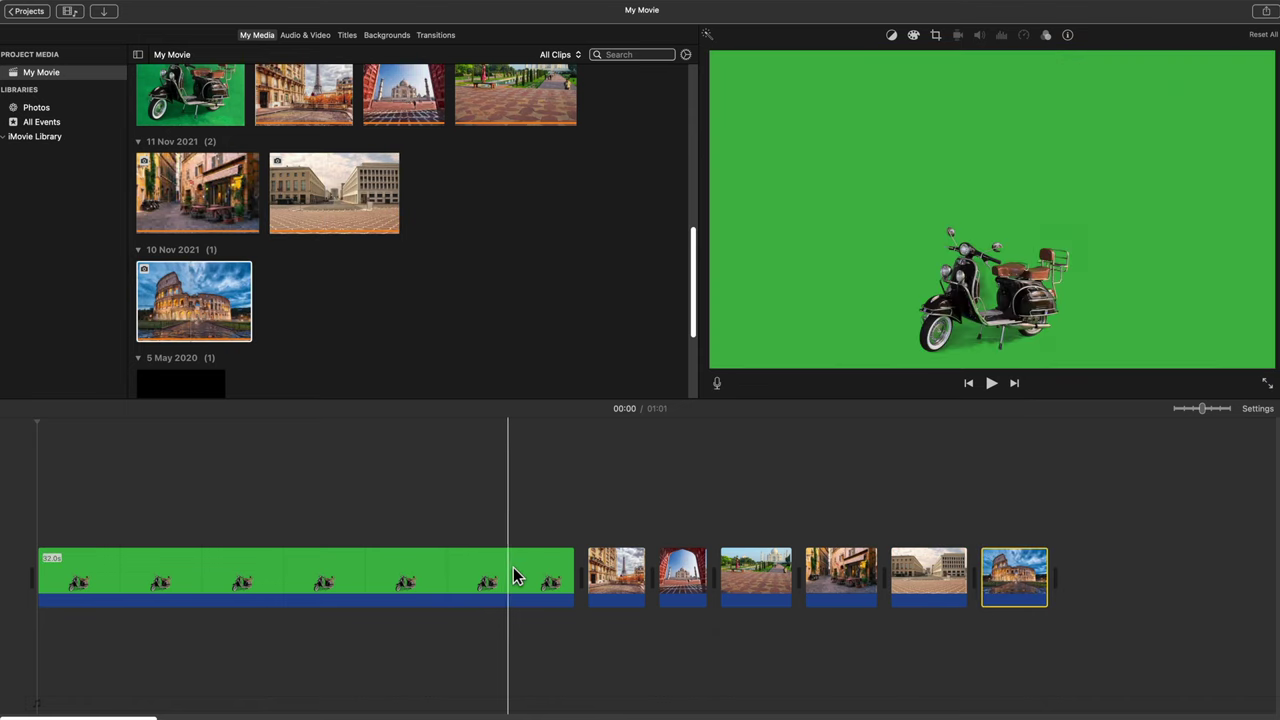
left_click_drag(508, 575, 515, 500)
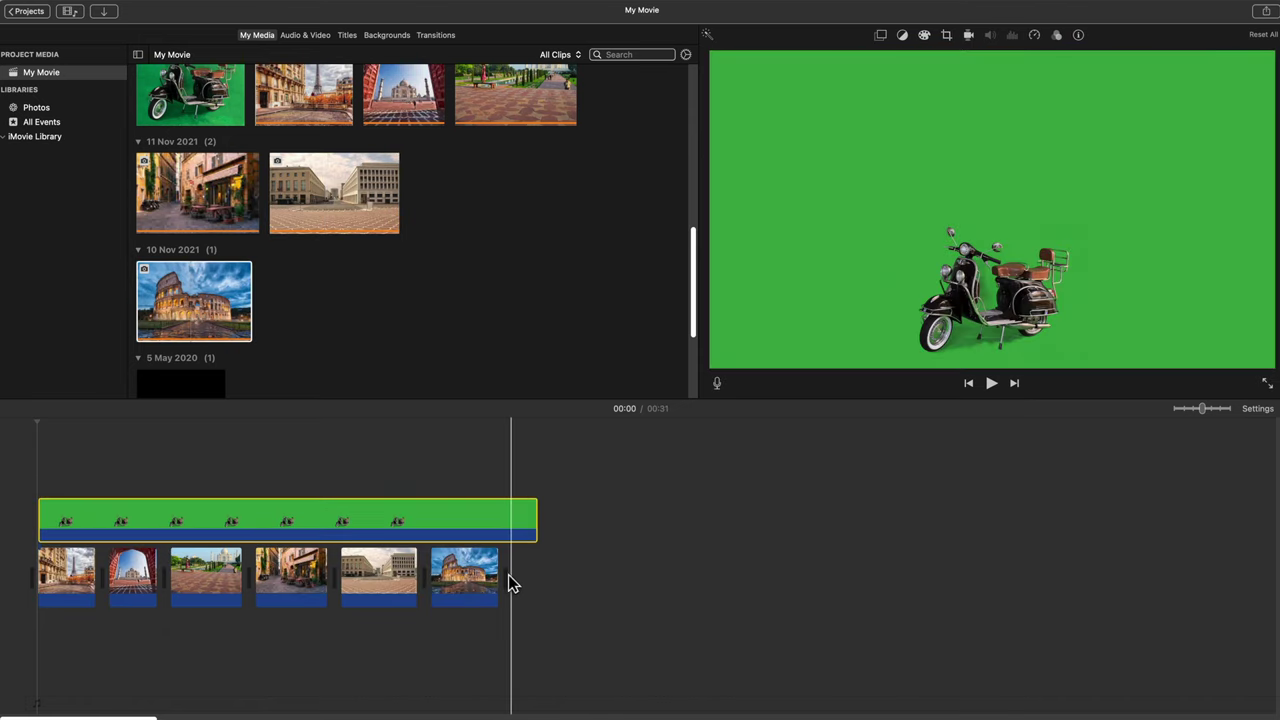
Trim the scooter overlay's end, split it at the playhead, and move the remainder to the movie's start
left_click_drag(545, 539, 545, 539)
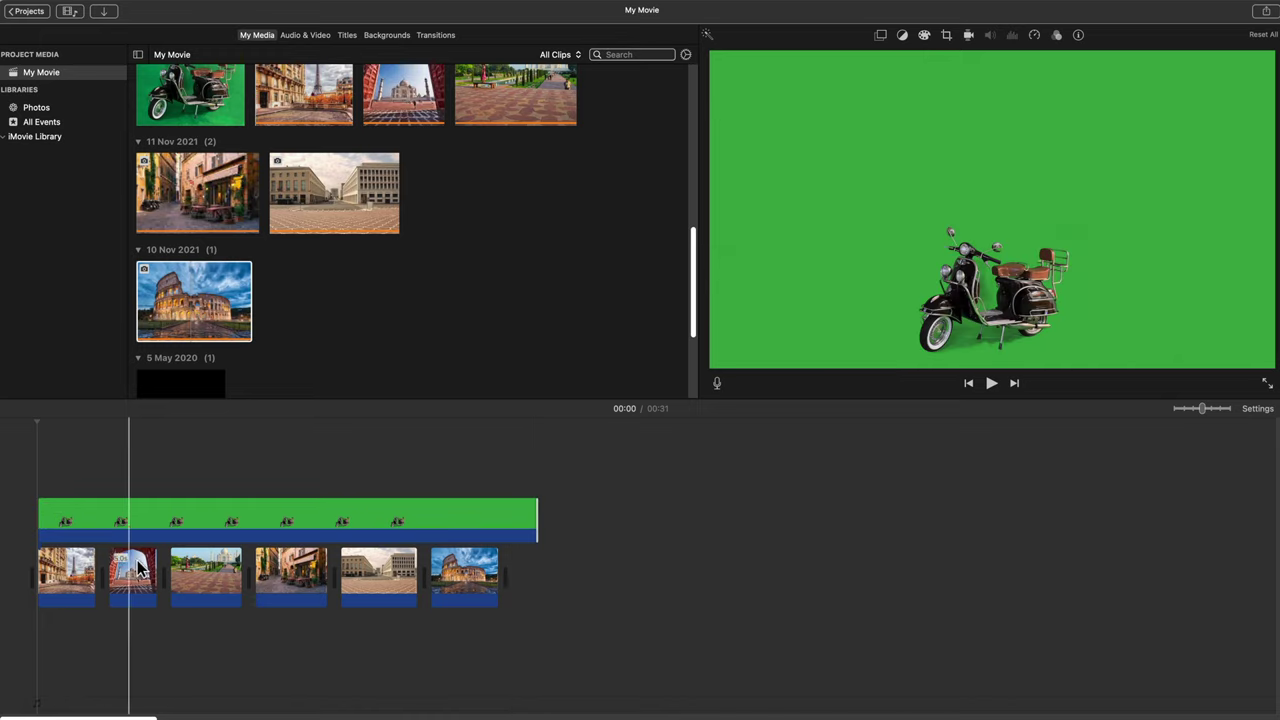
left_click(70, 524)
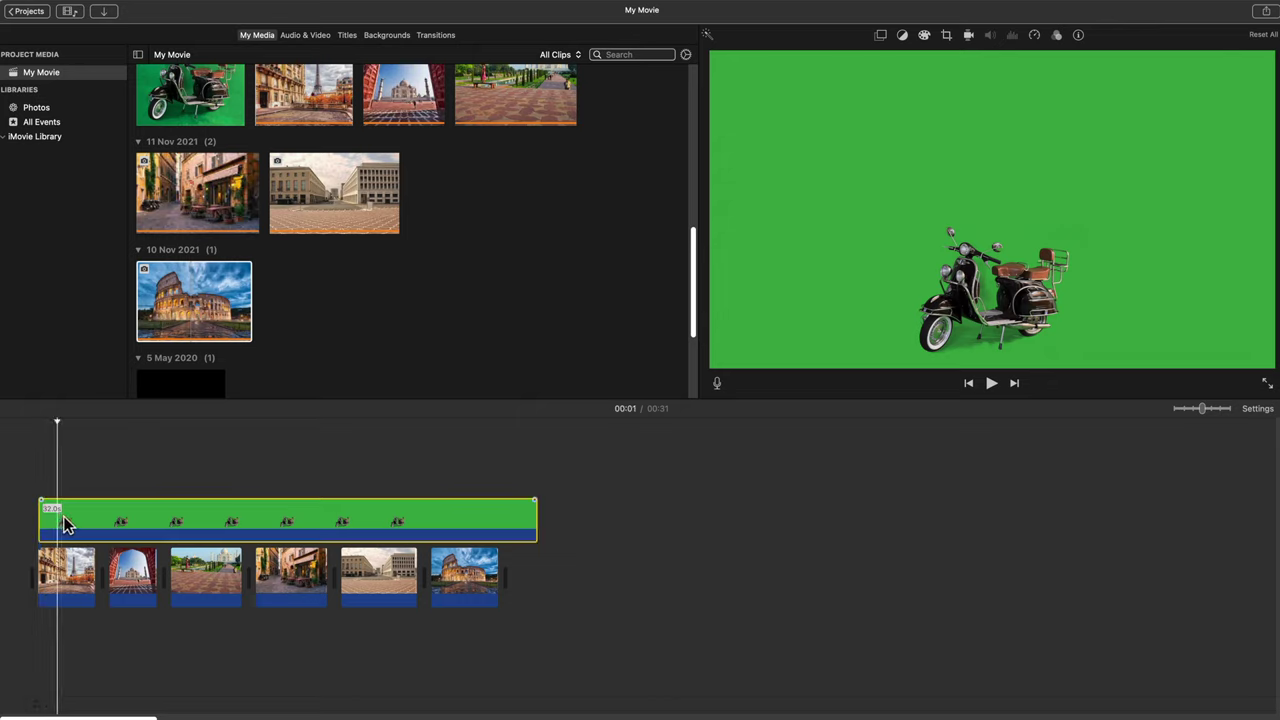
key("super+b")
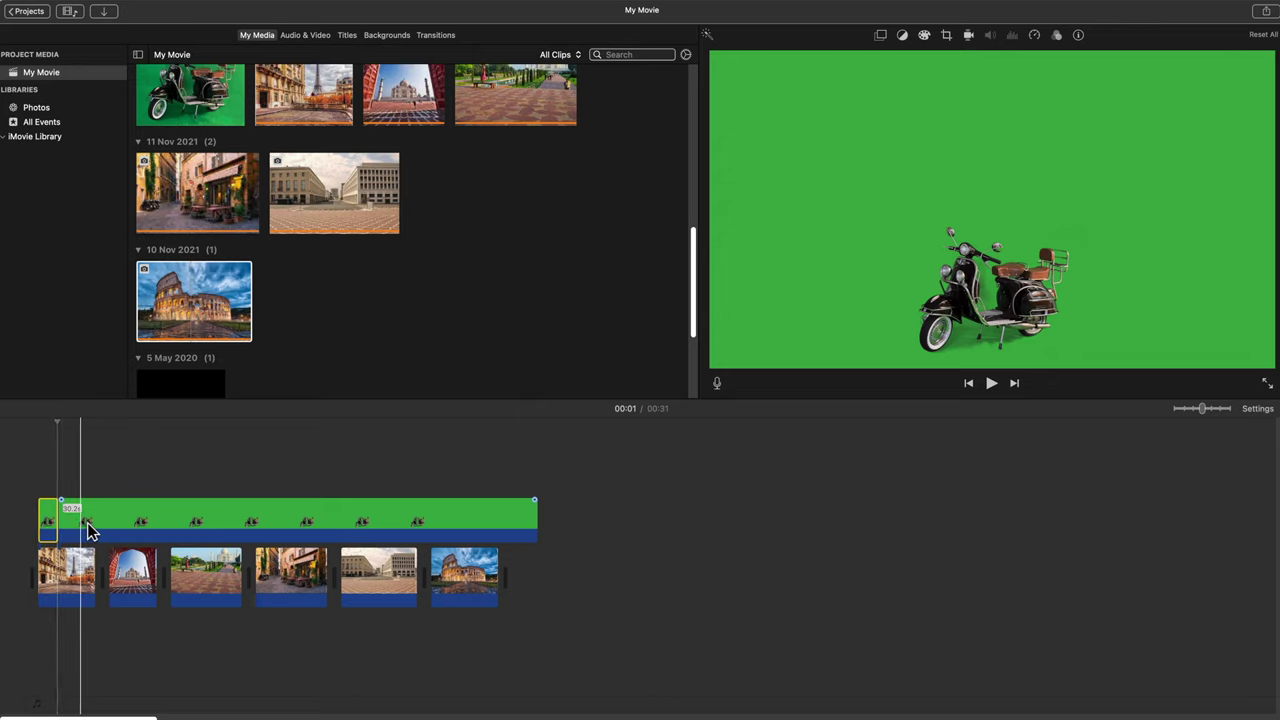
left_click_drag(114, 524, 69, 524)
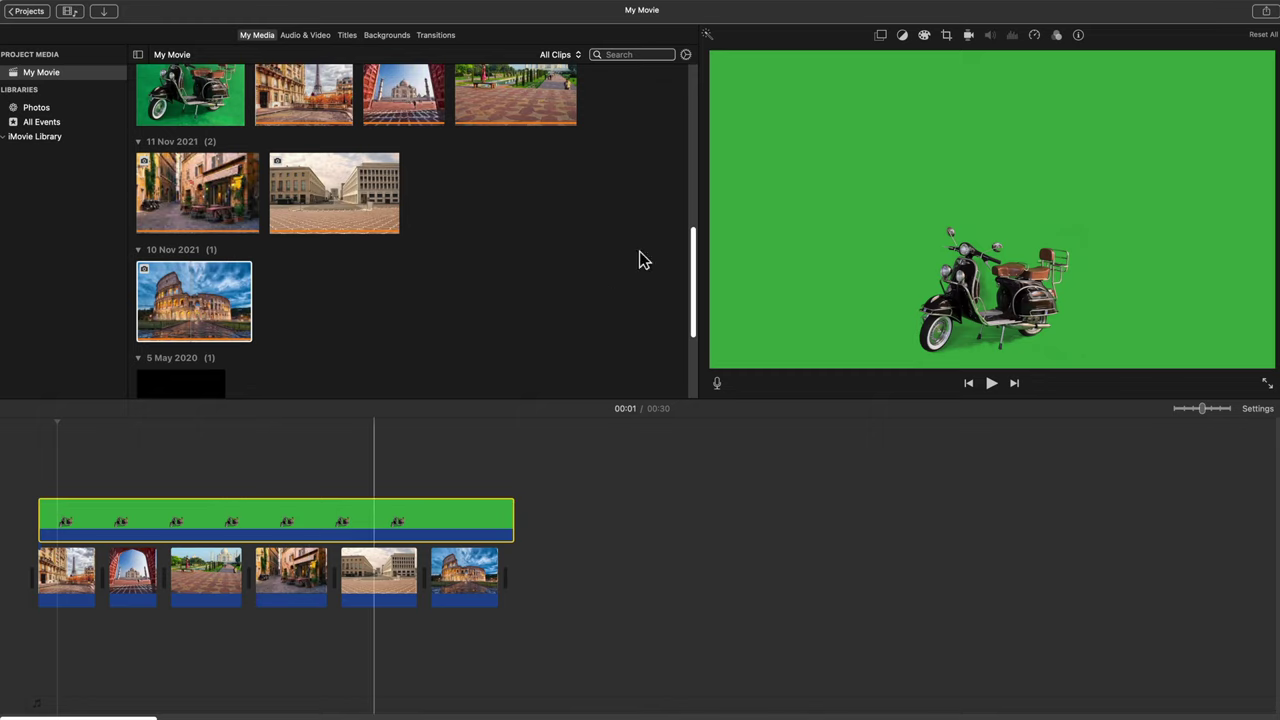
left_click(885, 37)
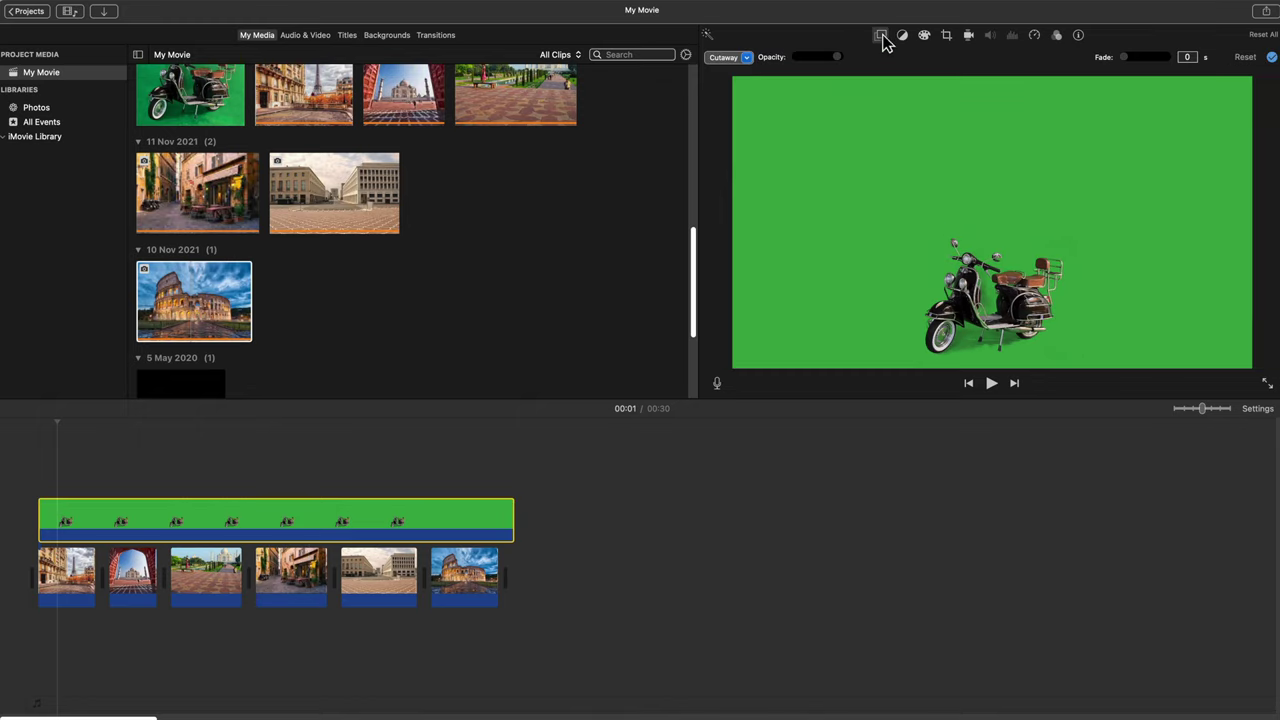
Apply Green/Blue Screen keying to the scooter clip and preview it over the Taj Mahal photo
left_click(748, 58)
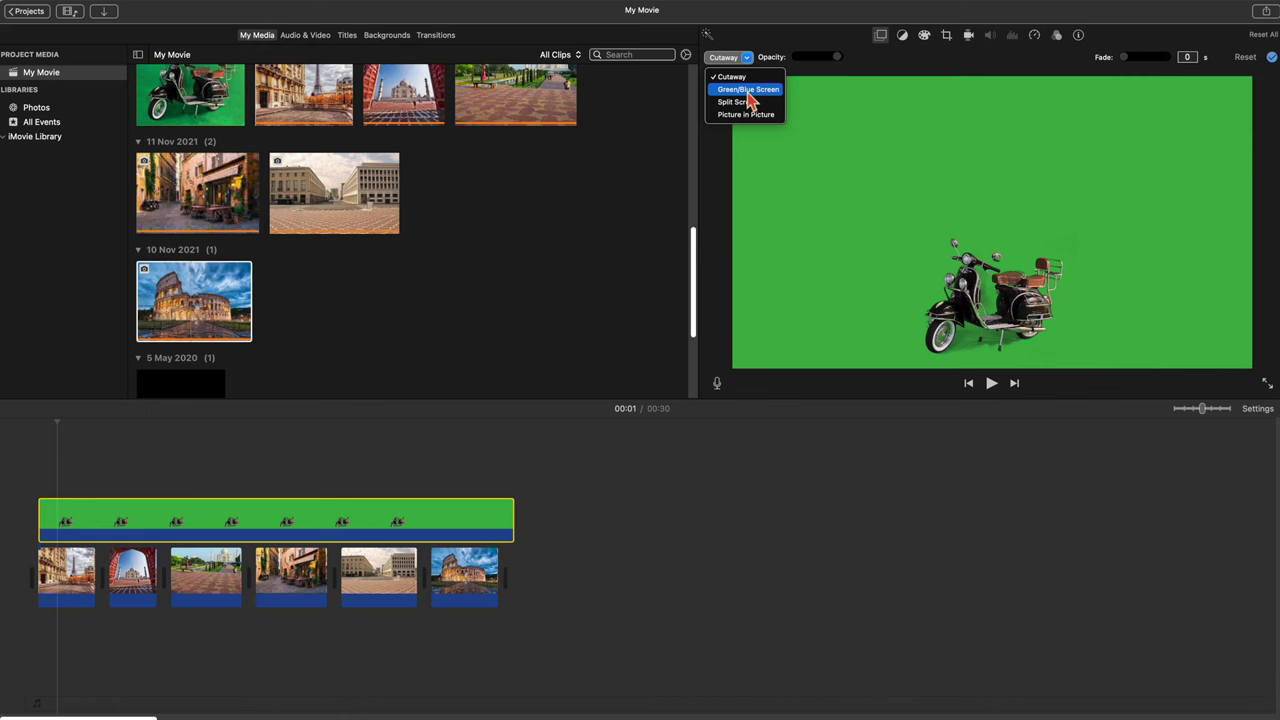
left_click(748, 92)
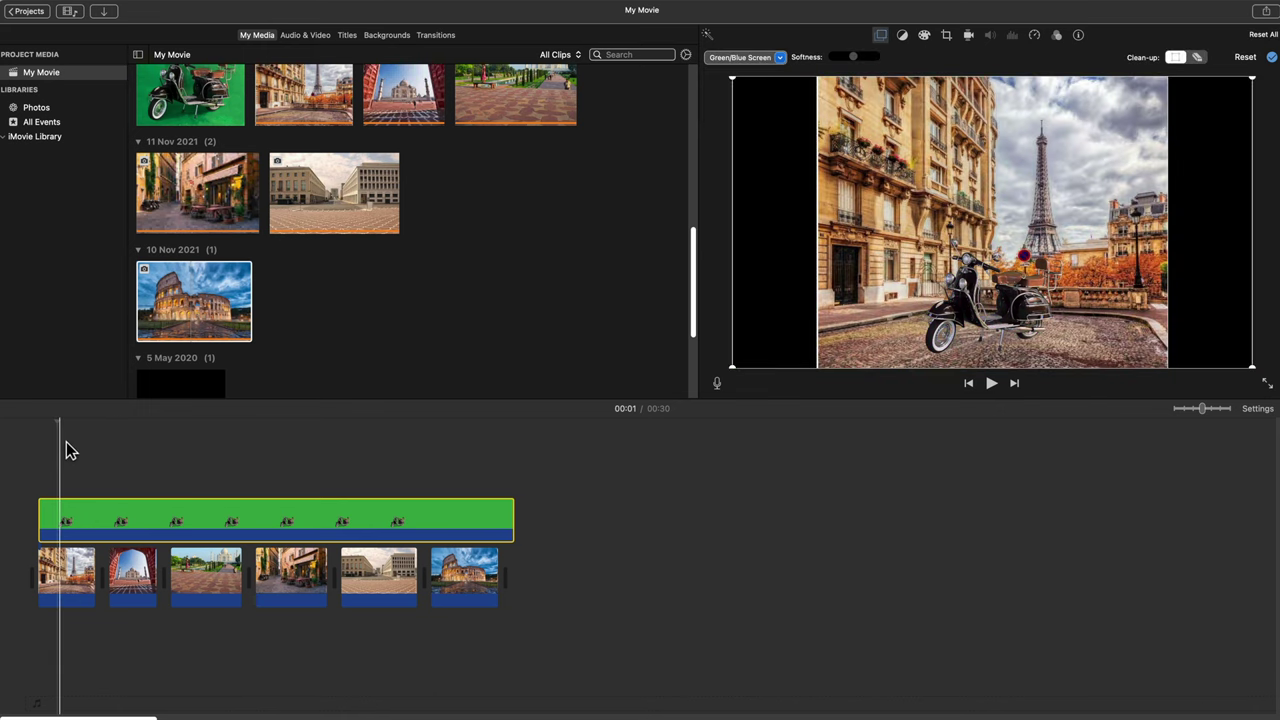
left_click_drag(60, 424, 454, 469)
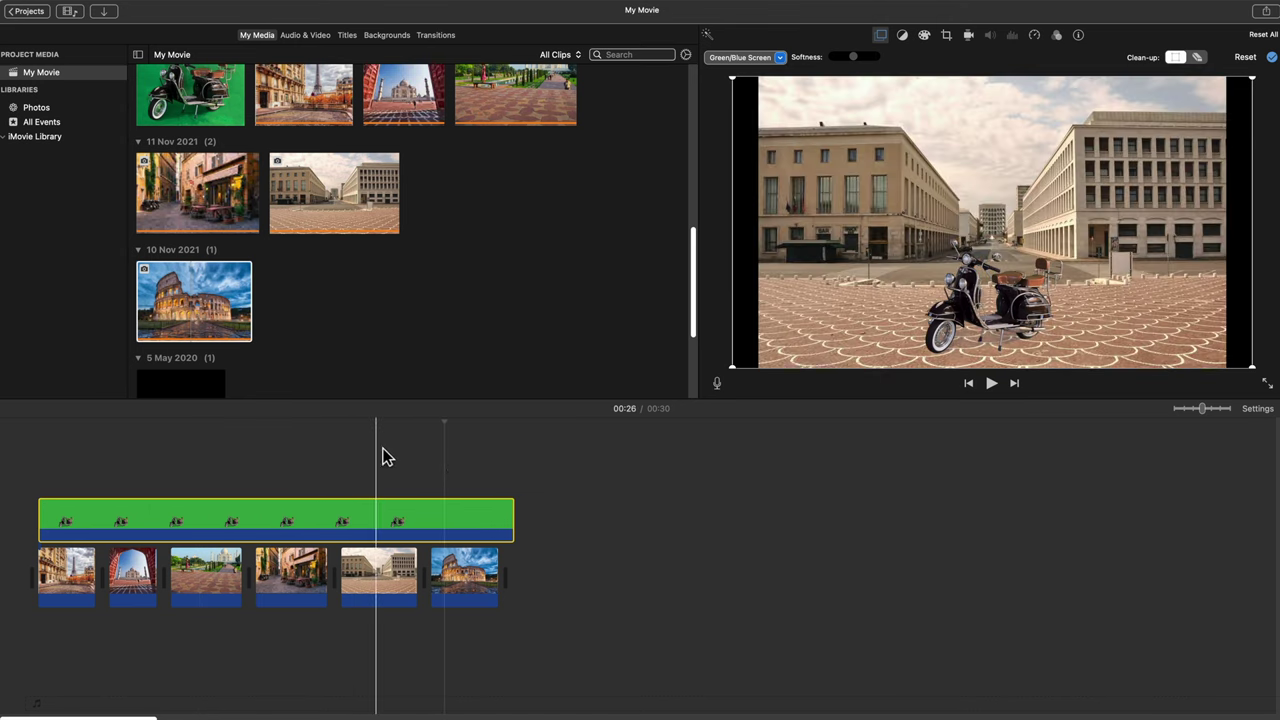
left_click(1268, 12)
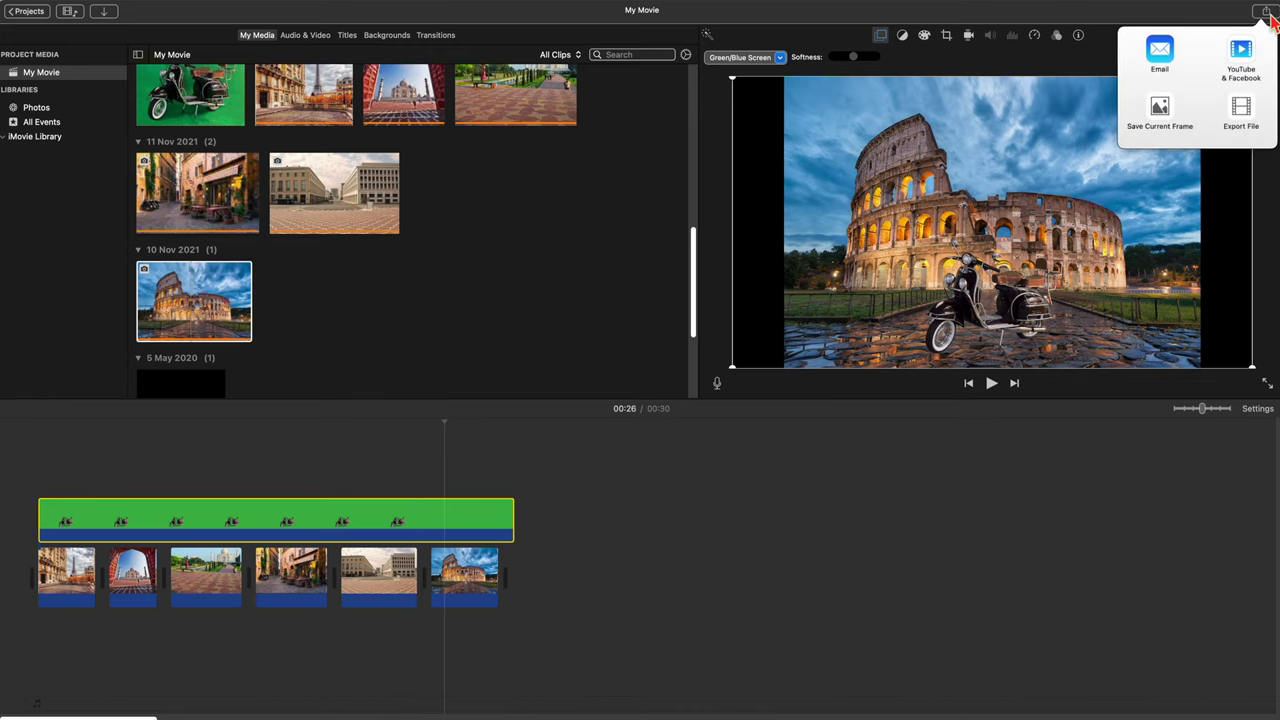
Export the movie as 'green screen final' with Better Quality compression, saved to the Desktop
left_click(1248, 116)
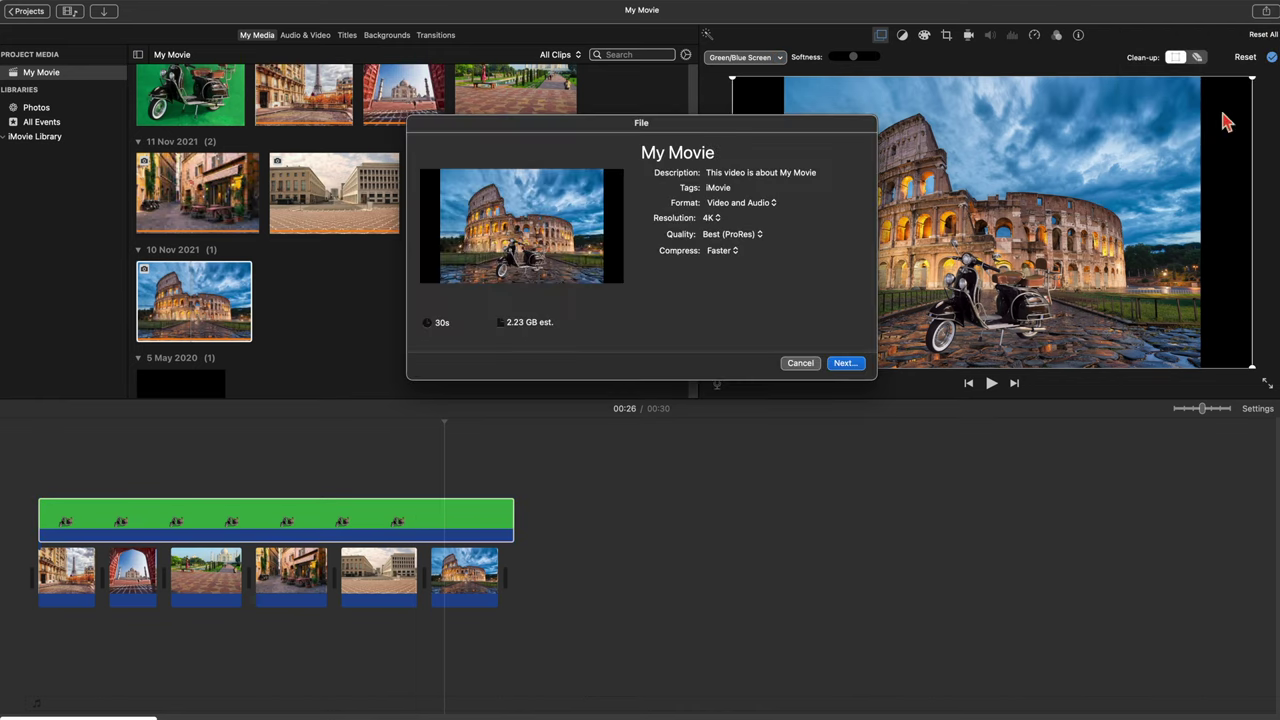
left_click(721, 158)
left_click_drag(724, 156, 636, 160)
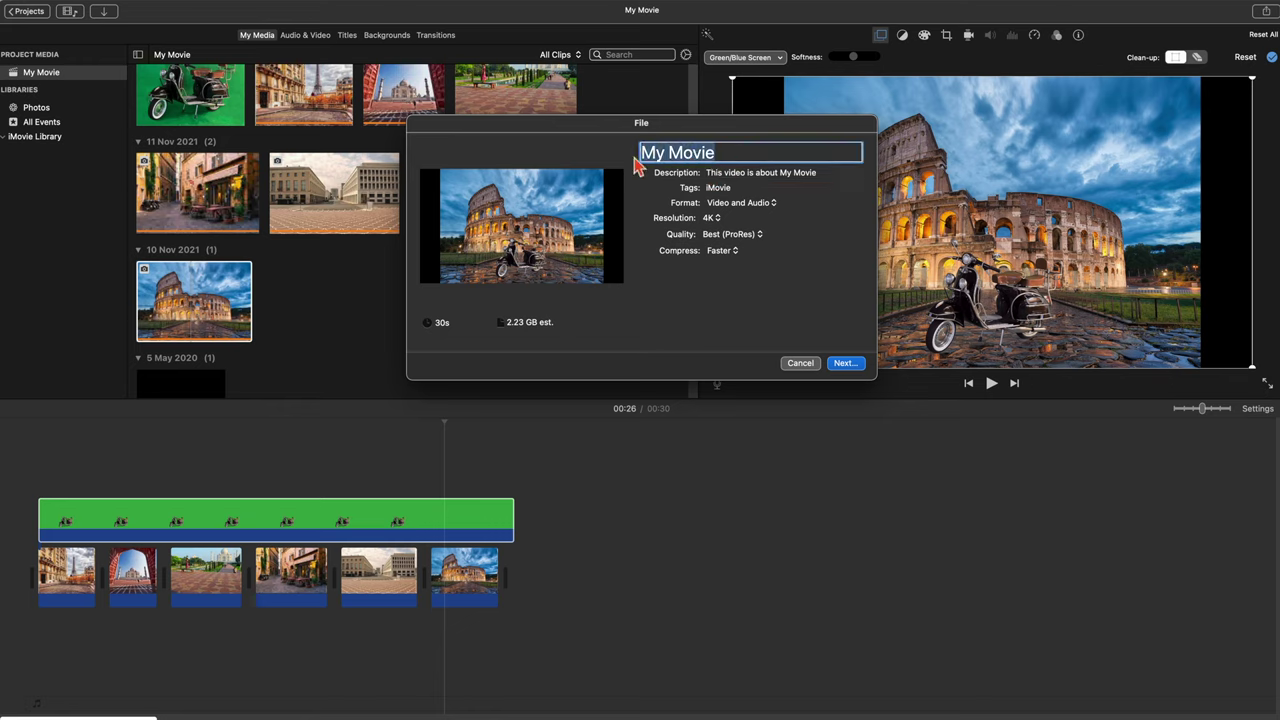
type("green screen final")
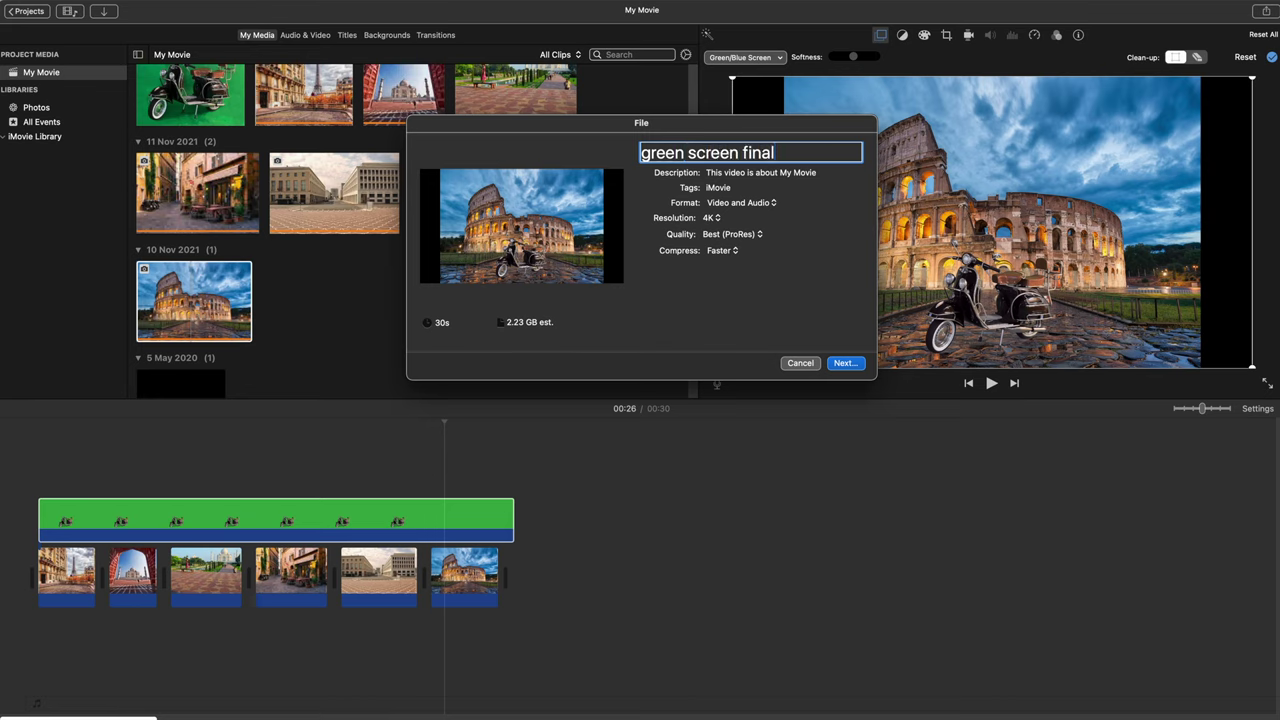
left_click(732, 255)
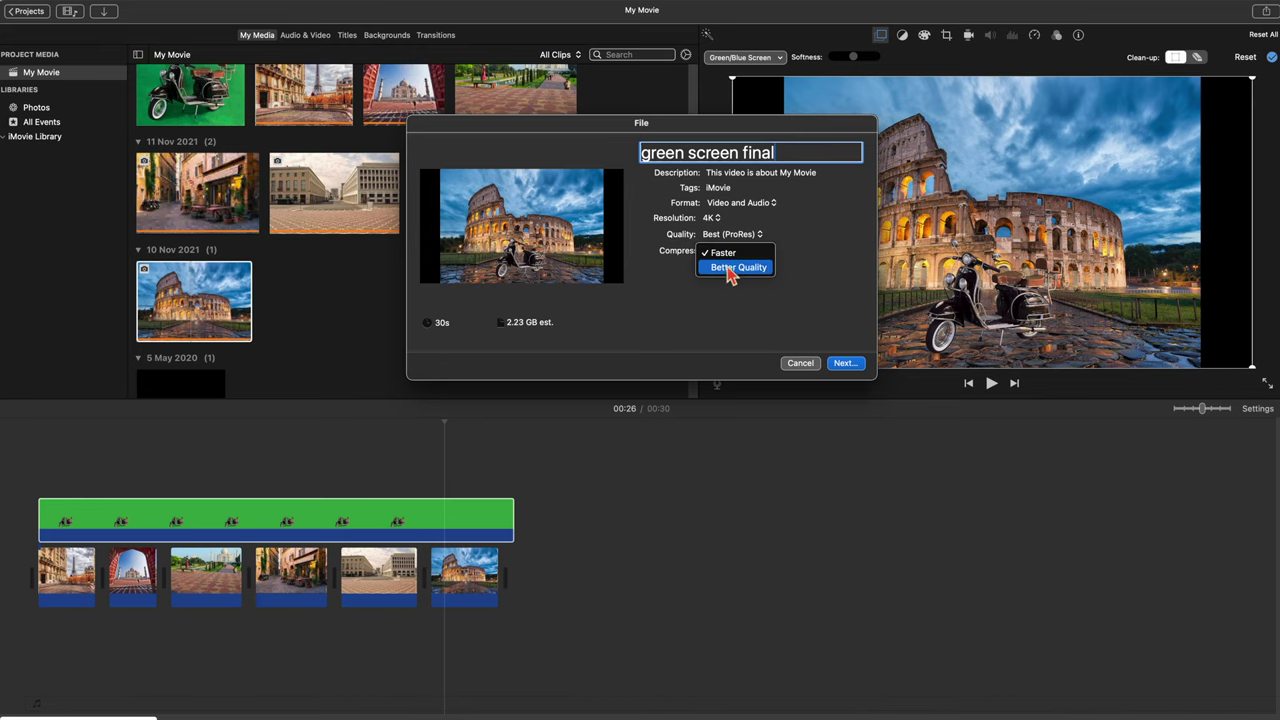
left_click(730, 268)
left_click(845, 364)
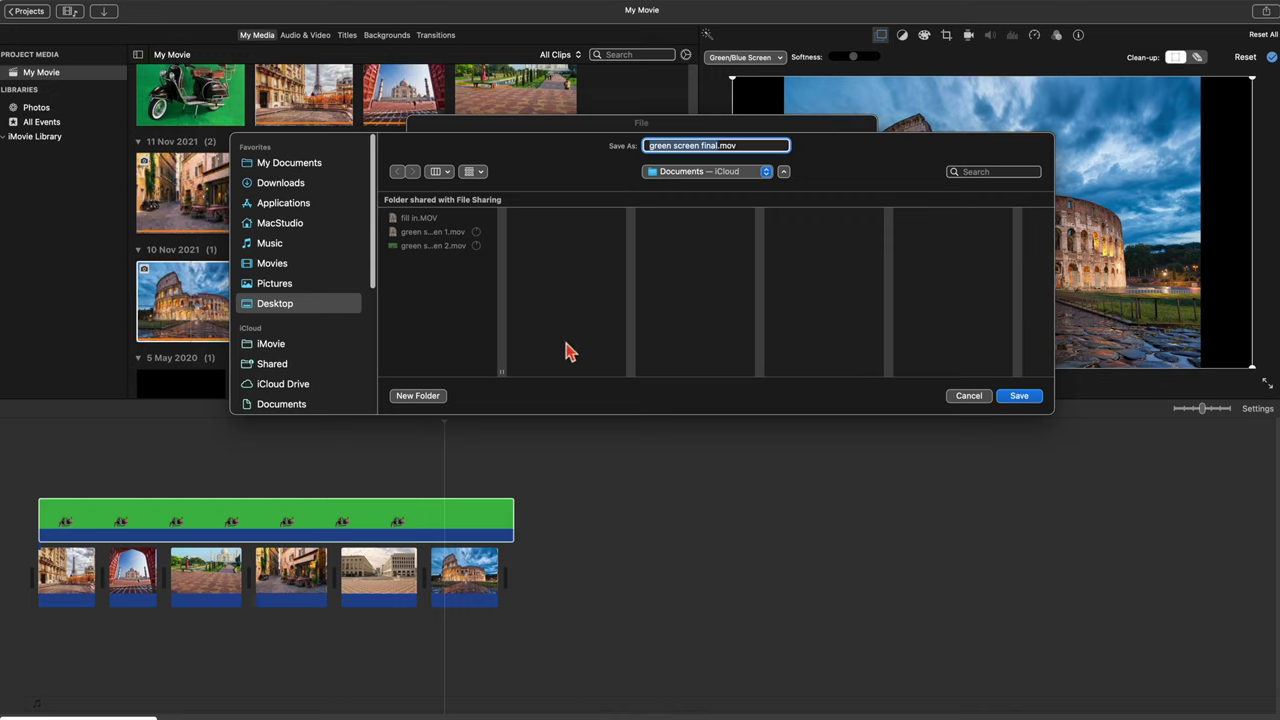
left_click(276, 289)
left_click(276, 304)
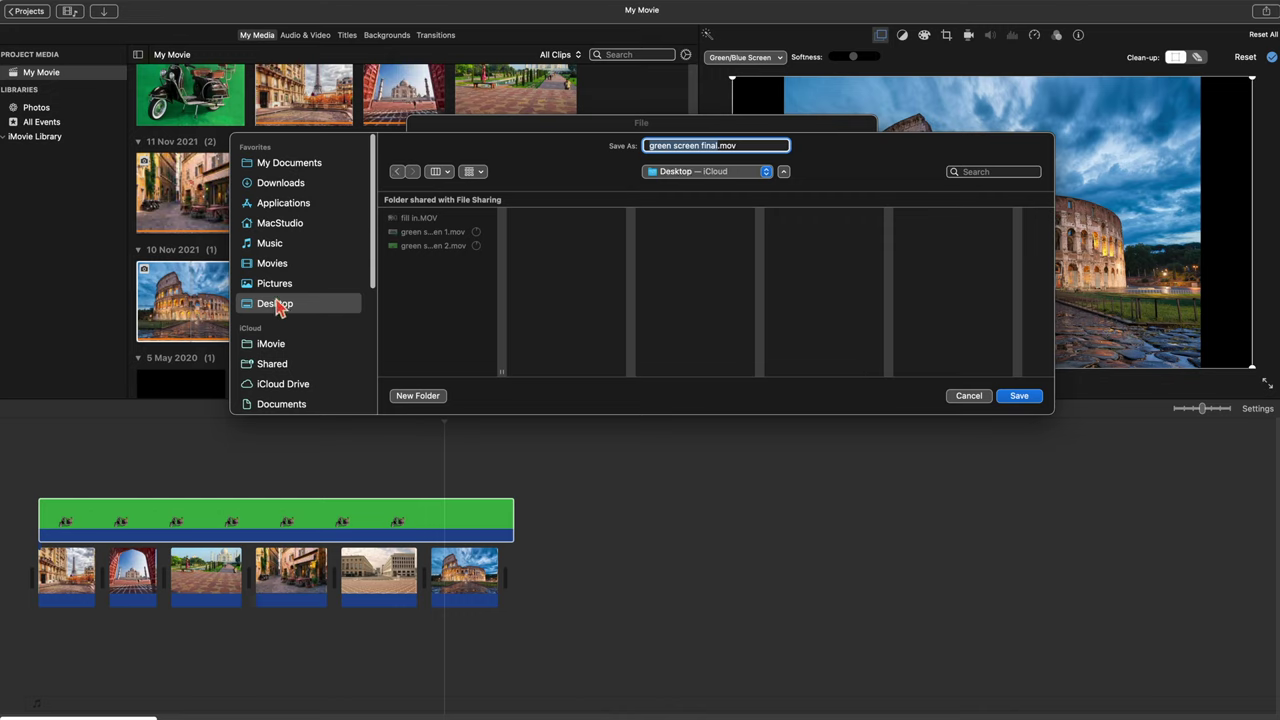
left_click(1018, 398)
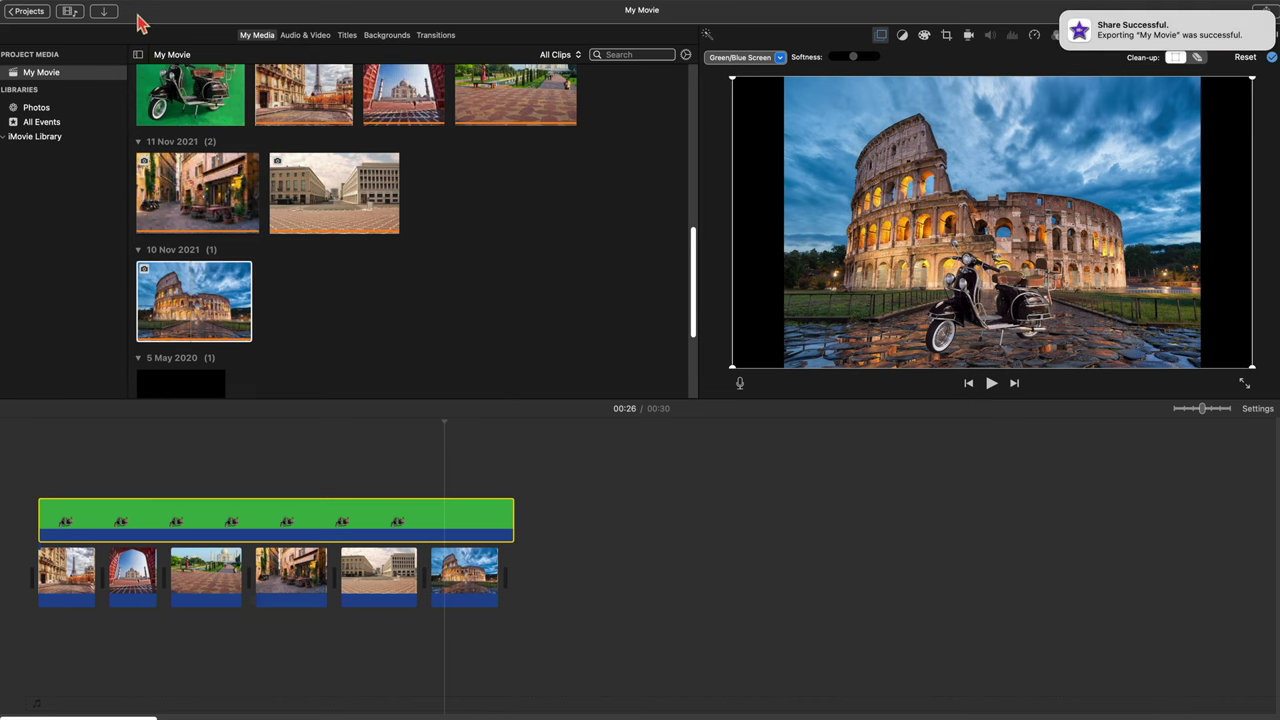
Exit full screen for the iMovie window and minimise it
left_click(44, 7)
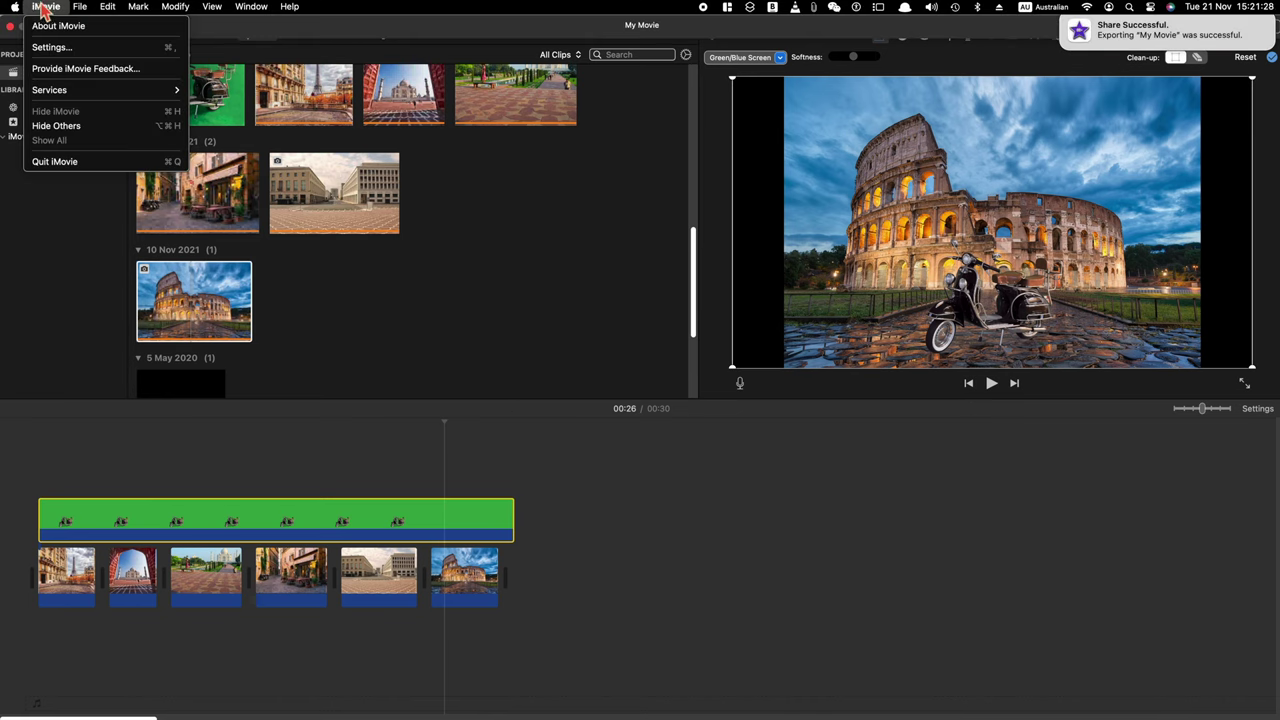
left_click(11, 44)
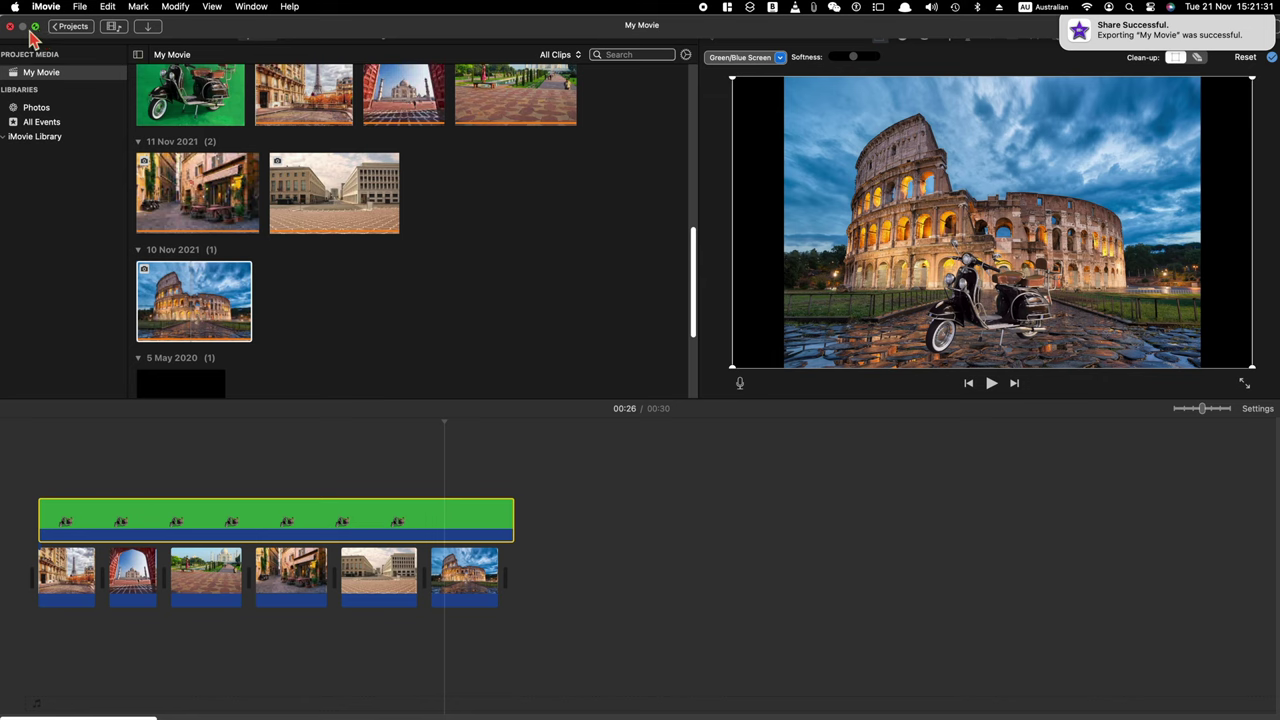
left_click(46, 48)
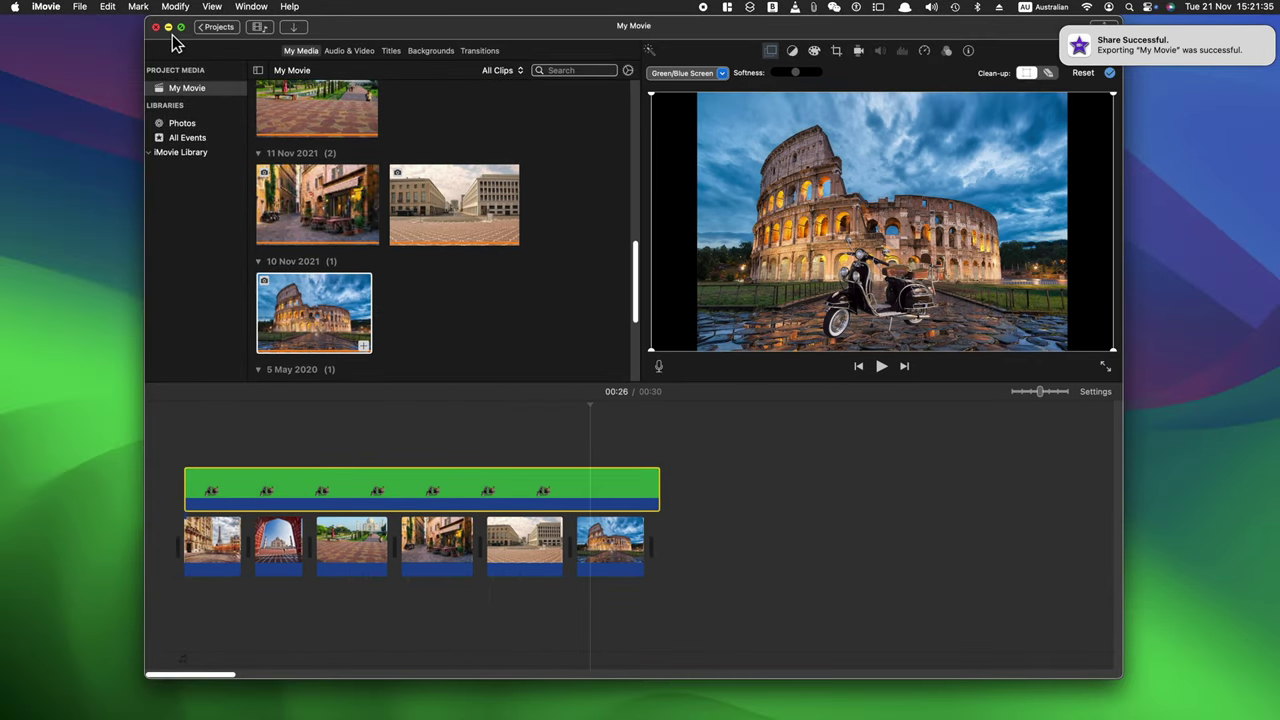
left_click(169, 28)
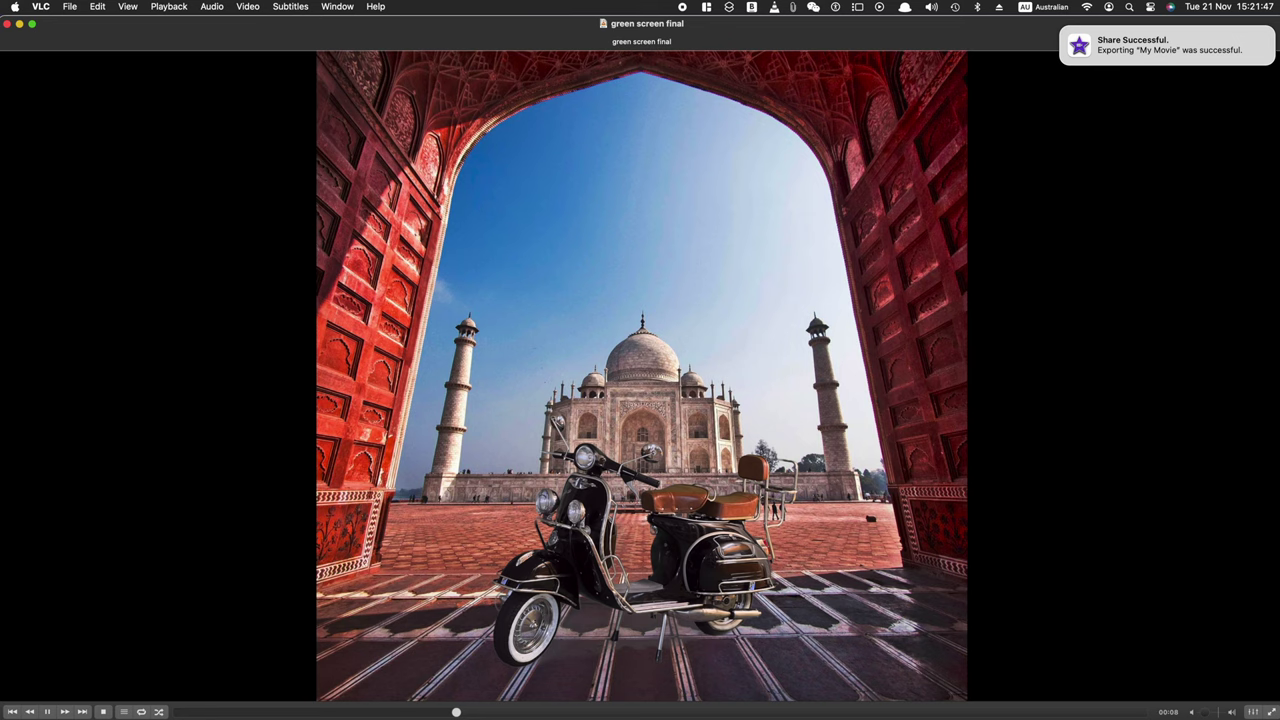
Dismiss the Share Successful notification while green screen final plays in VLC
mouse_move(1064, 34)
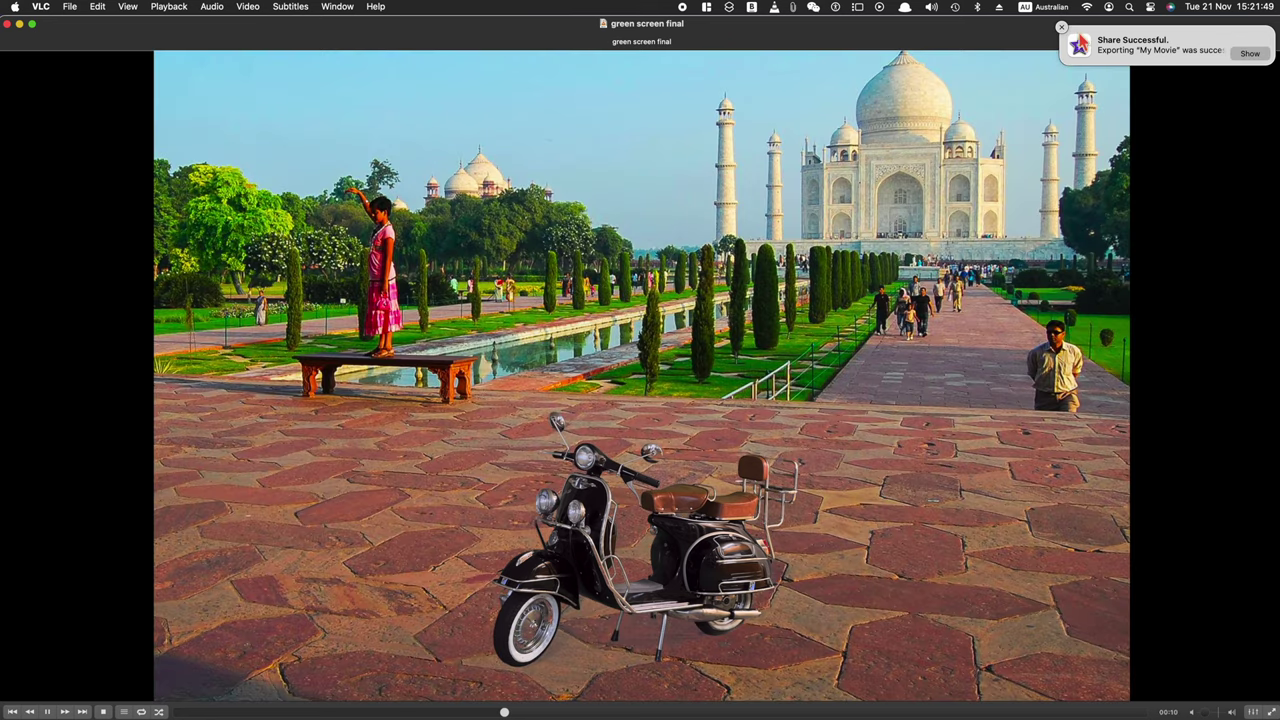
left_click(1062, 28)
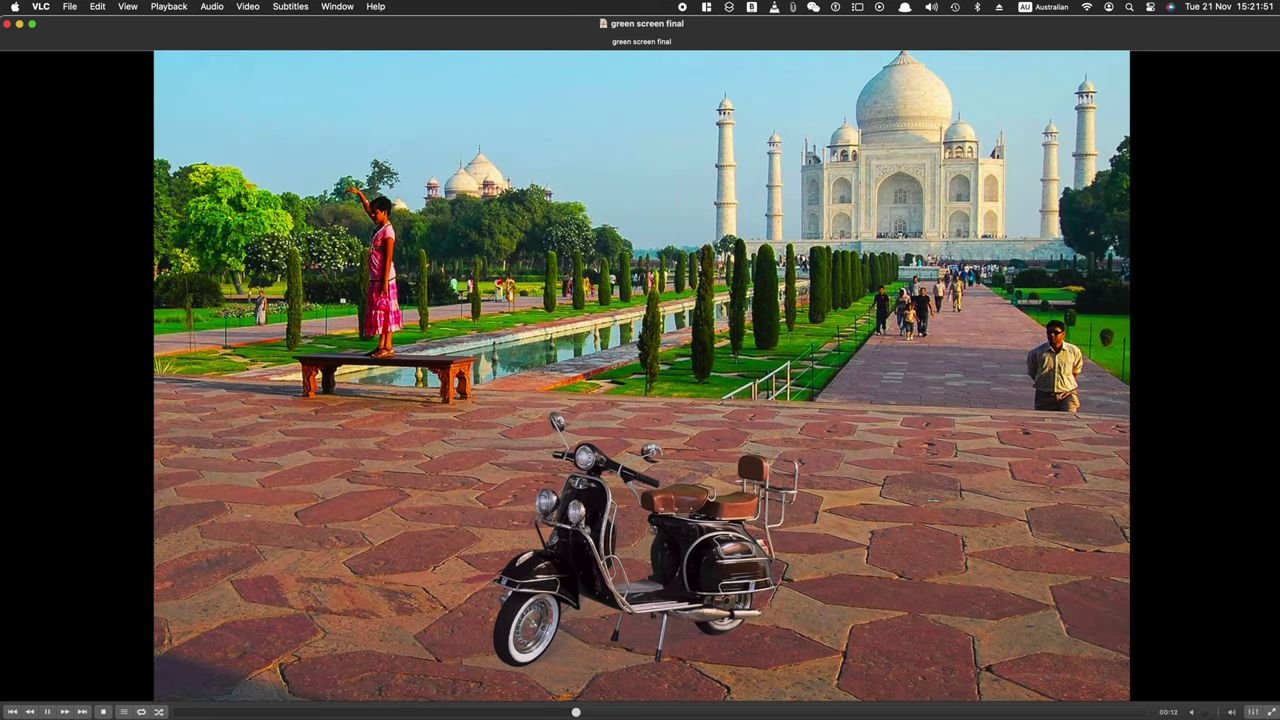